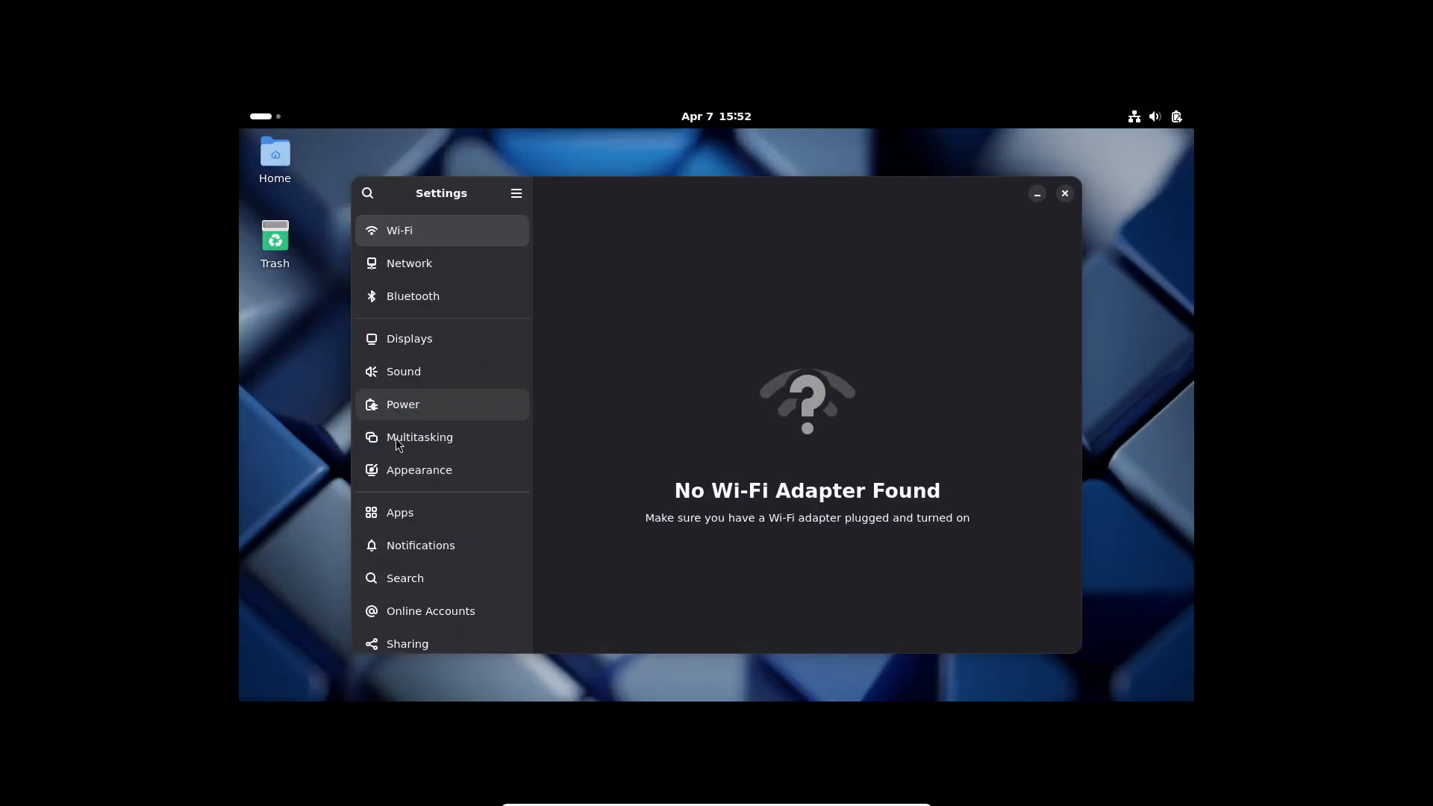
Set the display resolution to 1920 × 1080, keep the change and close Settings.
{"action": "left_click", "coordinate": [409, 336]}
{"action": "left_click", "coordinate": [962, 290]}
{"action": "scroll", "coordinate": [985, 426], "scroll_direction": "up", "scroll_amount": 3}
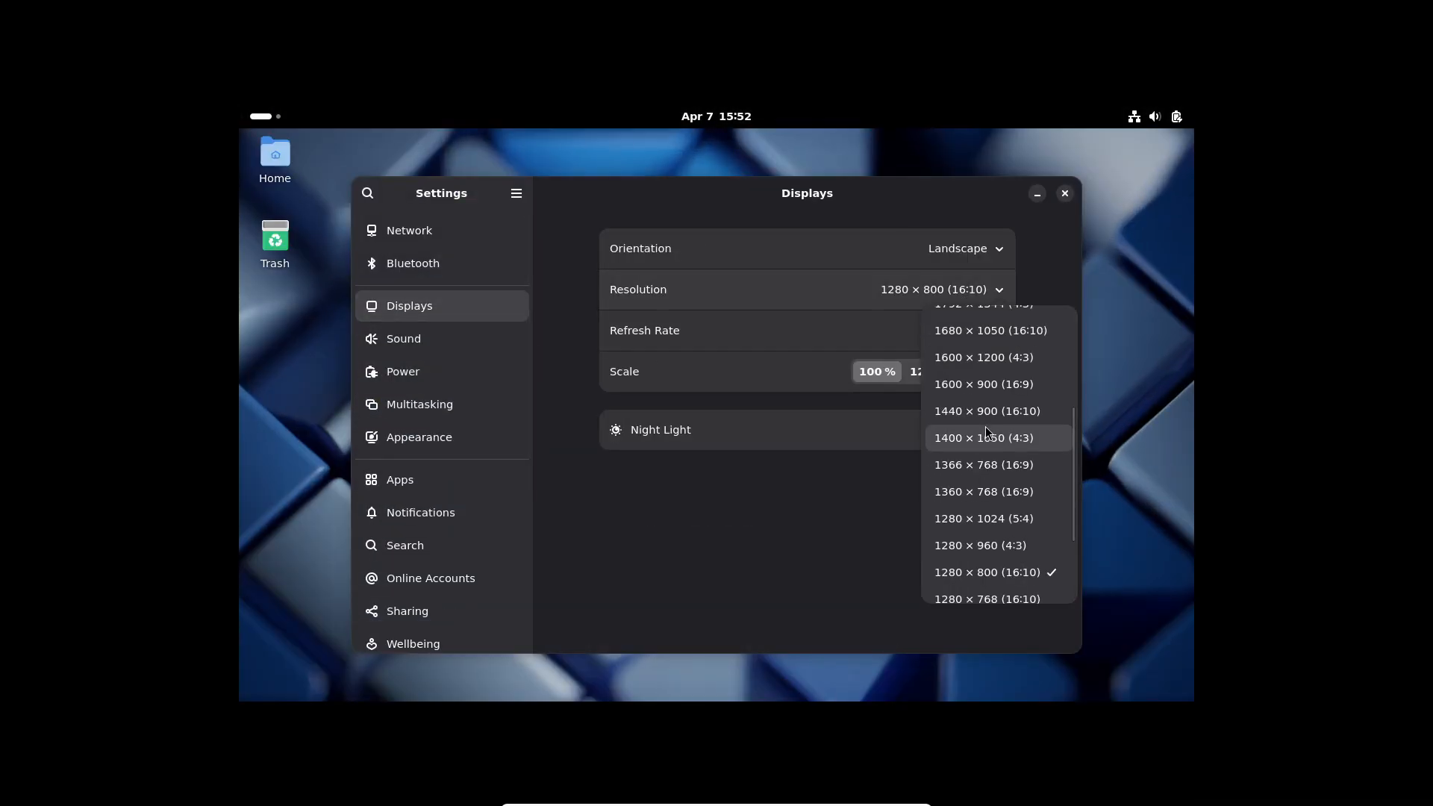
{"action": "left_click", "coordinate": [996, 380]}
{"action": "left_click", "coordinate": [1040, 193]}
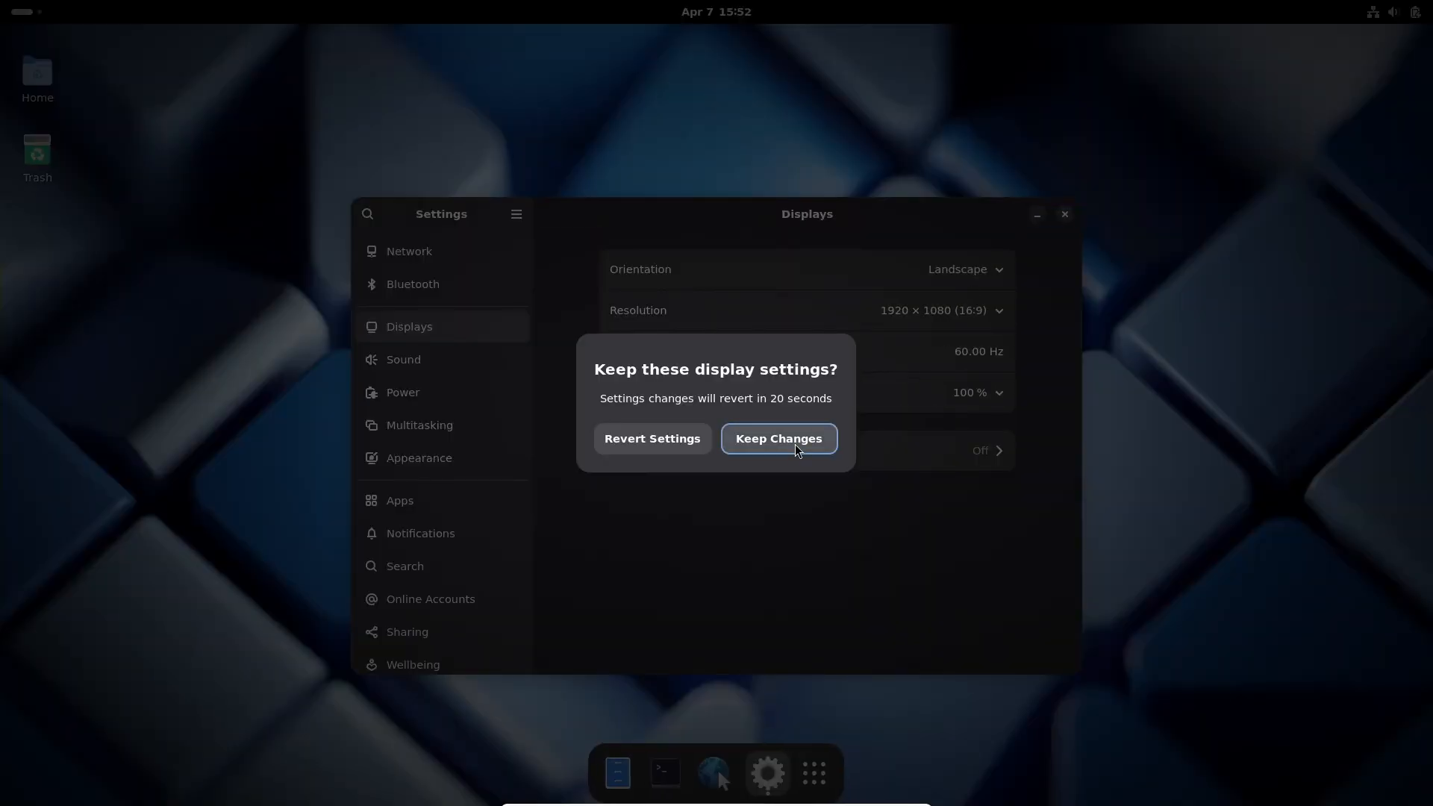
{"action": "left_click", "coordinate": [784, 441]}
{"action": "left_click", "coordinate": [1064, 214]}
Peek at the Activities overview, calendar and quick settings, expanding the sound output list.
{"action": "left_click", "coordinate": [22, 11]}
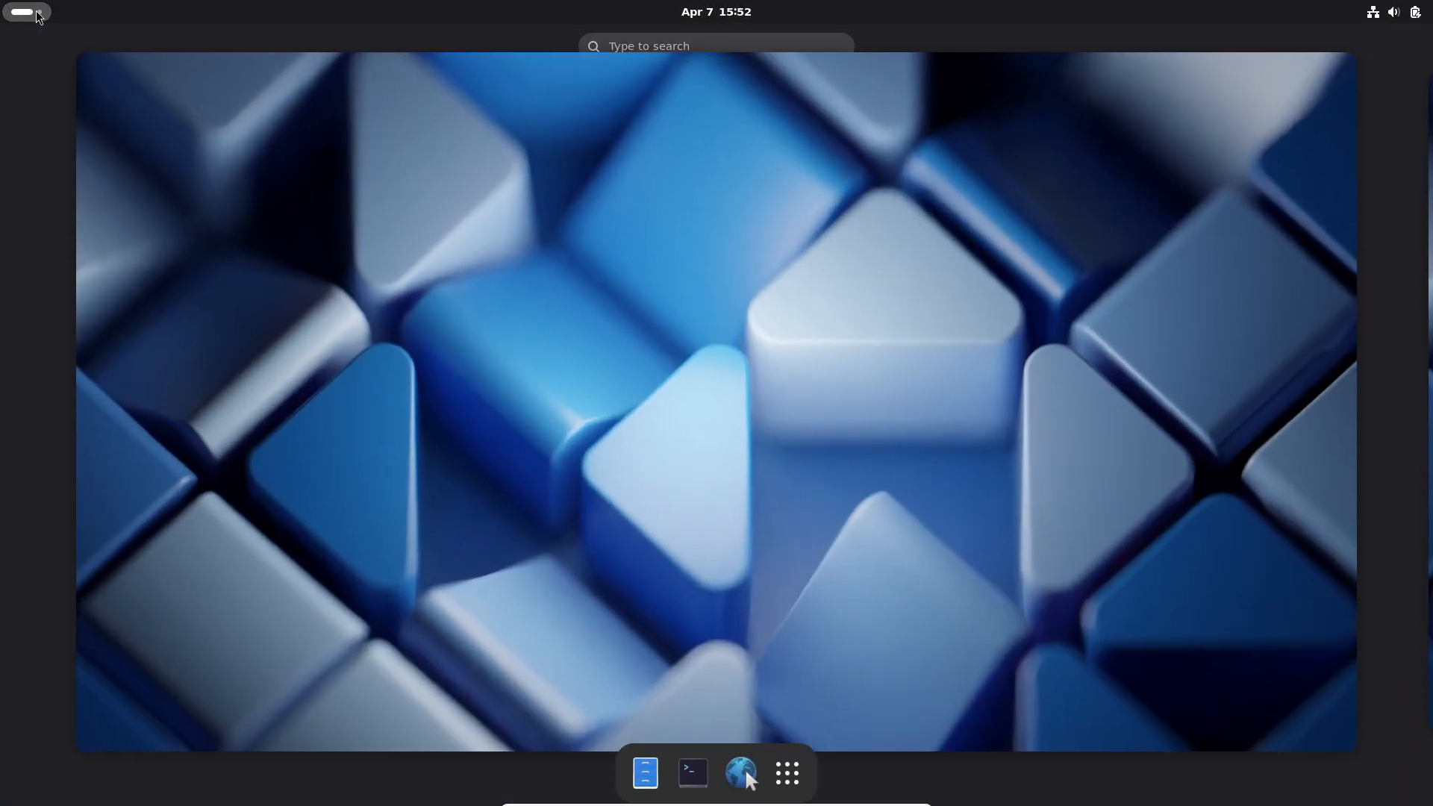
{"action": "left_click", "coordinate": [717, 11]}
{"action": "left_click", "coordinate": [1119, 11]}
{"action": "left_click", "coordinate": [1394, 11]}
{"action": "left_click", "coordinate": [1403, 102]}
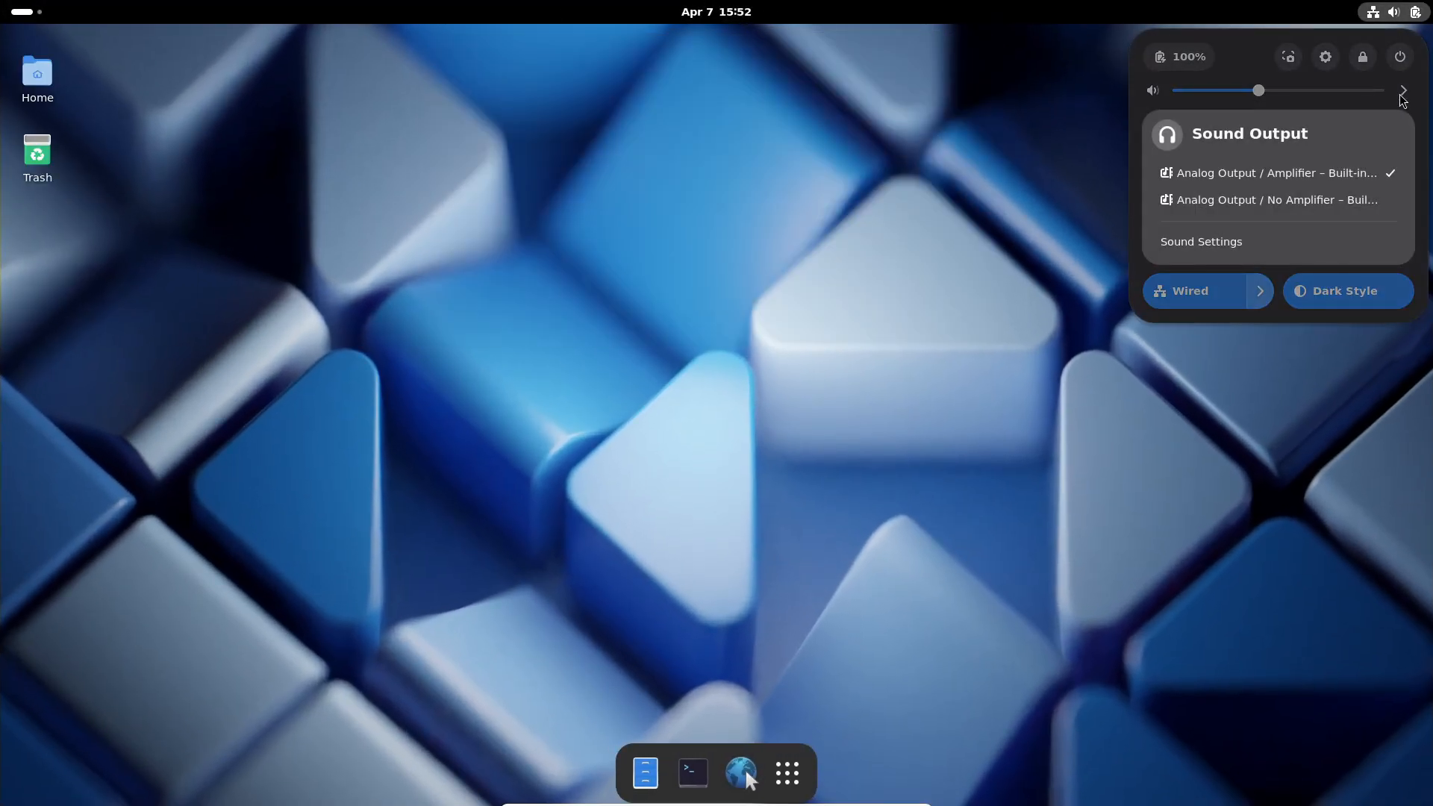
{"action": "left_click", "coordinate": [1403, 65]}
{"action": "key", "text": "Escape"}
Browse the Home folder in Files, selecting folders and toggling list and icon views, then close it.
{"action": "double_click", "coordinate": [37, 78]}
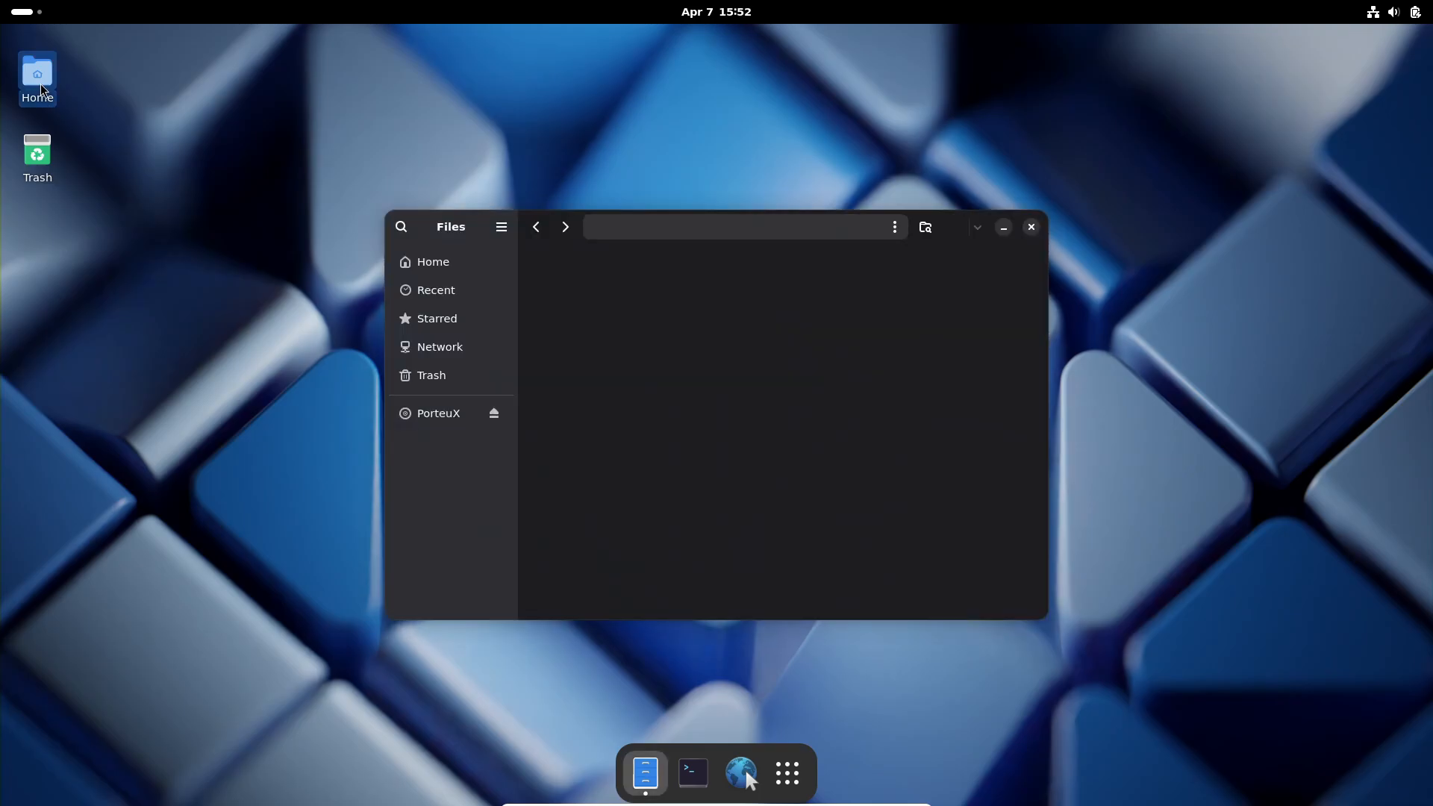
{"action": "mouse_move", "coordinate": [538, 228]}
{"action": "left_mouse_down"}
{"action": "mouse_move", "coordinate": [476, 227]}
{"action": "mouse_move", "coordinate": [387, 196]}
{"action": "left_mouse_up"}
{"action": "left_click", "coordinate": [507, 252]}
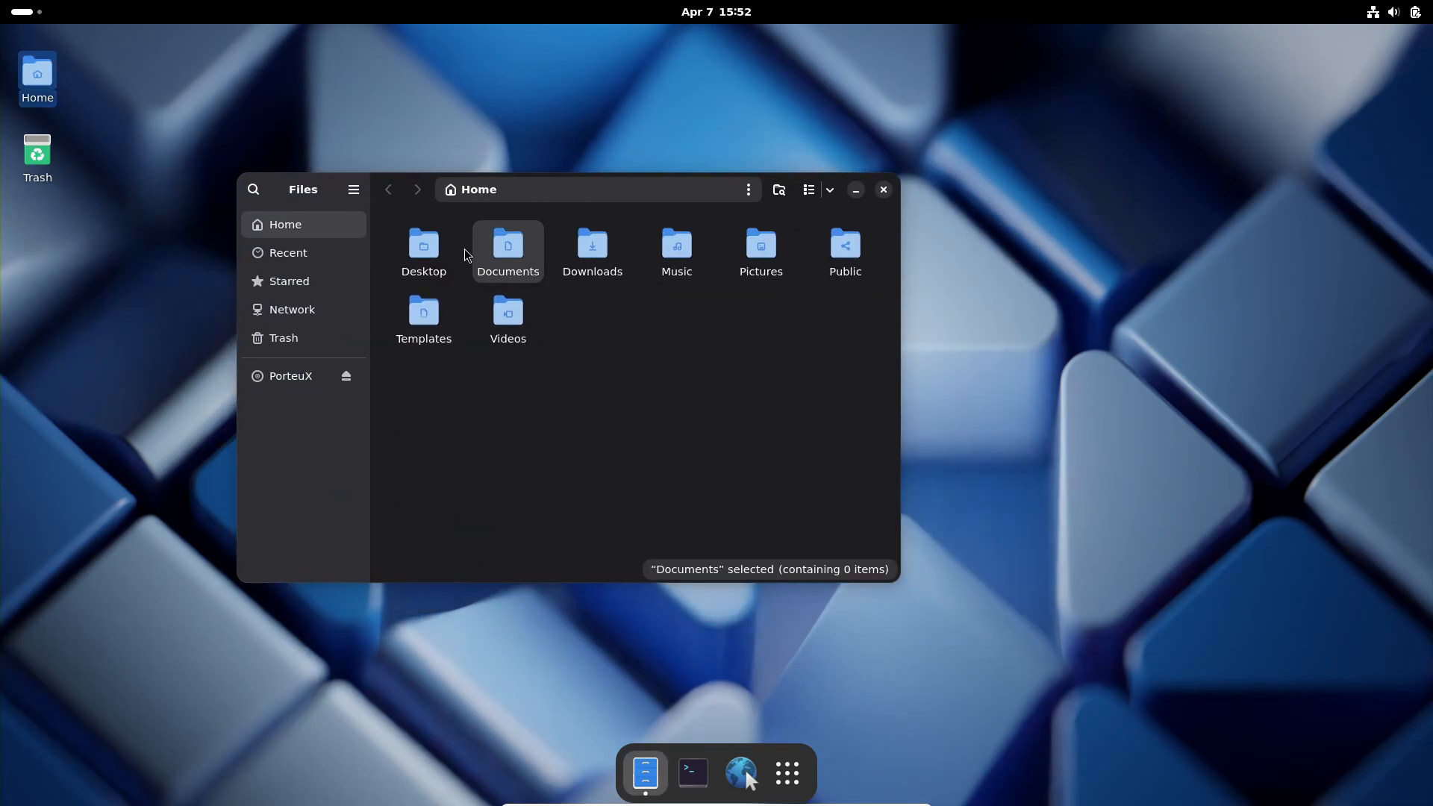
{"action": "left_click", "coordinate": [423, 252]}
{"action": "left_click", "coordinate": [592, 252]}
{"action": "left_click", "coordinate": [676, 252]}
{"action": "left_click", "coordinate": [761, 252]}
{"action": "left_click", "coordinate": [845, 252]}
{"action": "left_click", "coordinate": [808, 189]}
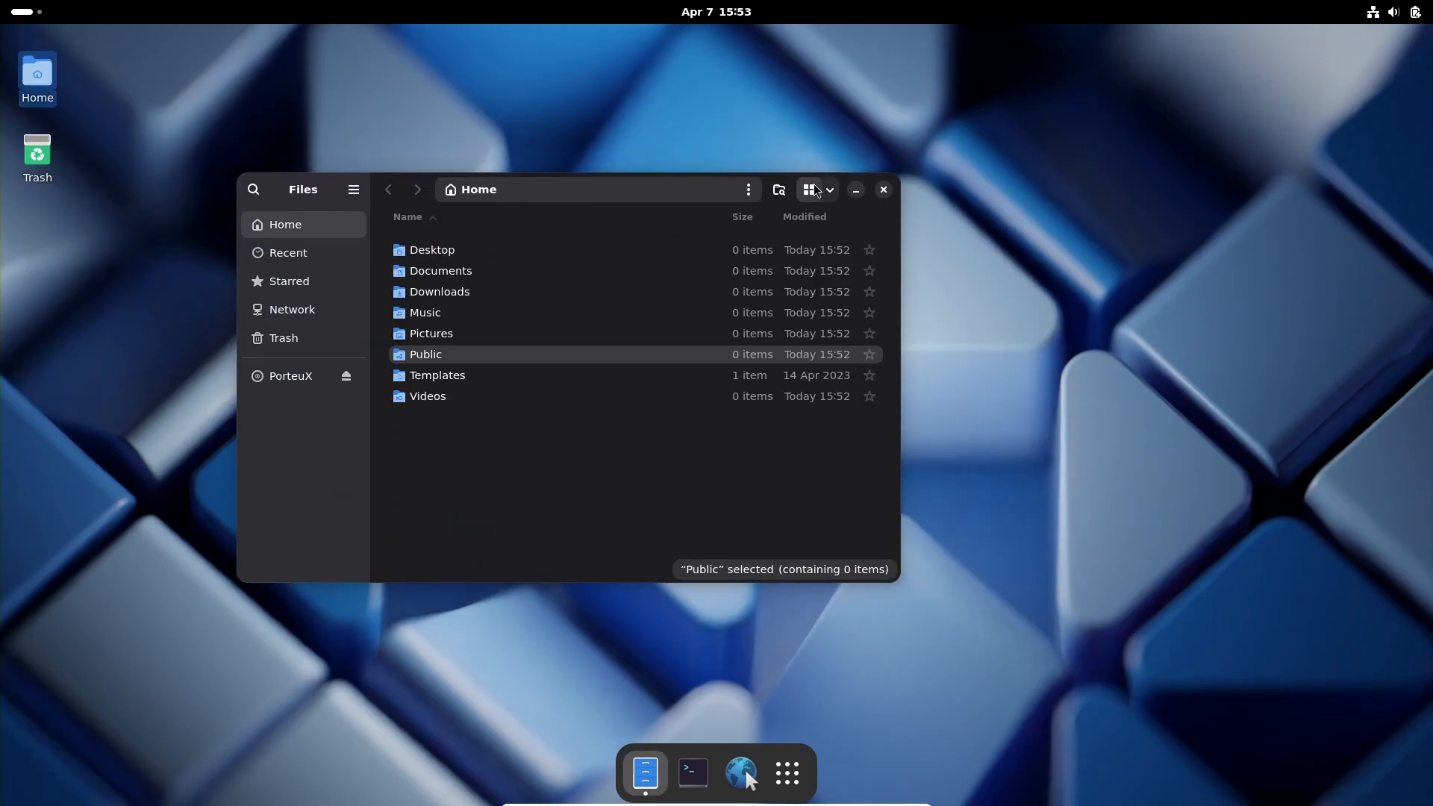
{"action": "left_click", "coordinate": [779, 188]}
{"action": "left_click", "coordinate": [882, 190]}
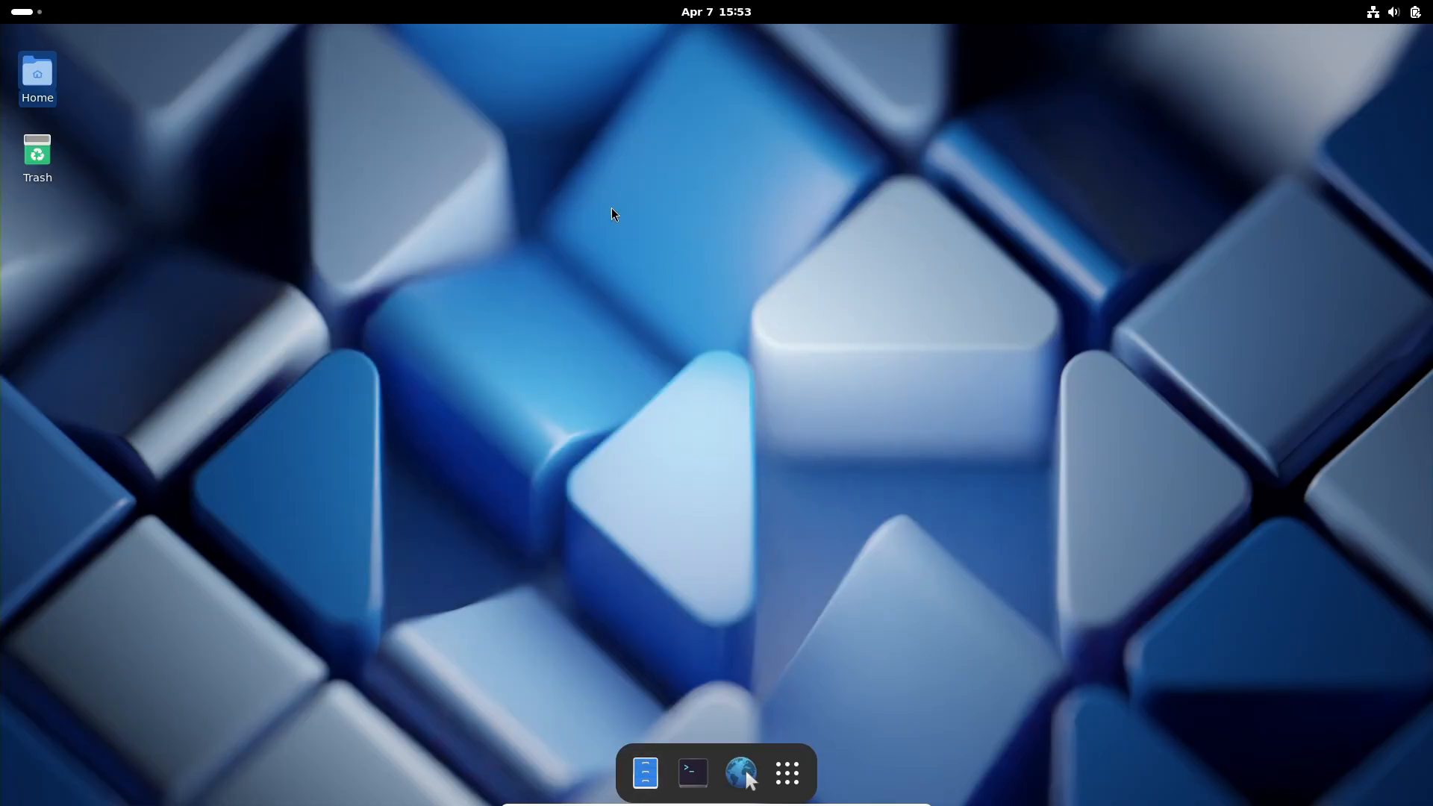
Briefly reopen Files and a Console, then launch Settings from the app grid.
{"action": "left_click", "coordinate": [645, 773]}
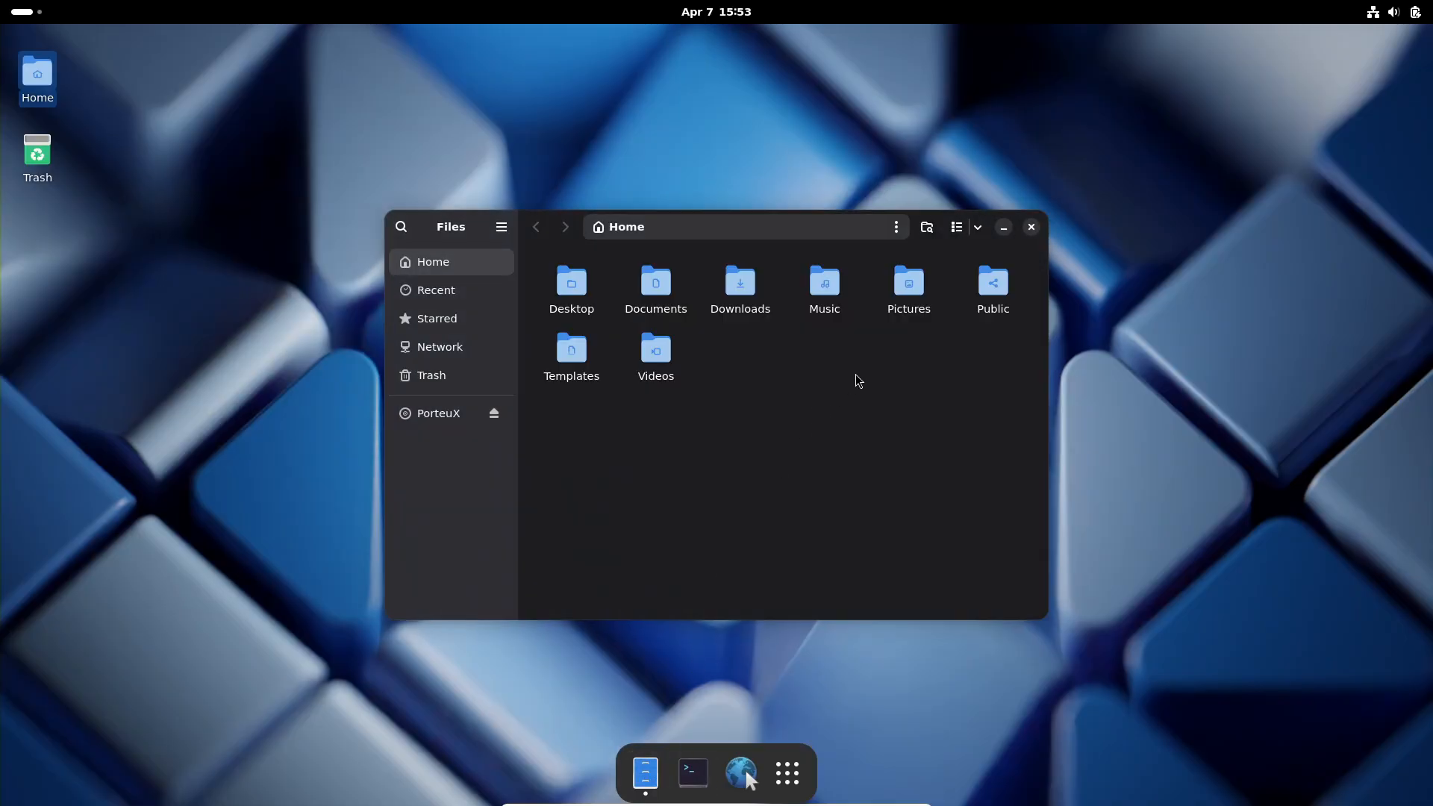
{"action": "key", "text": "ctrl+w"}
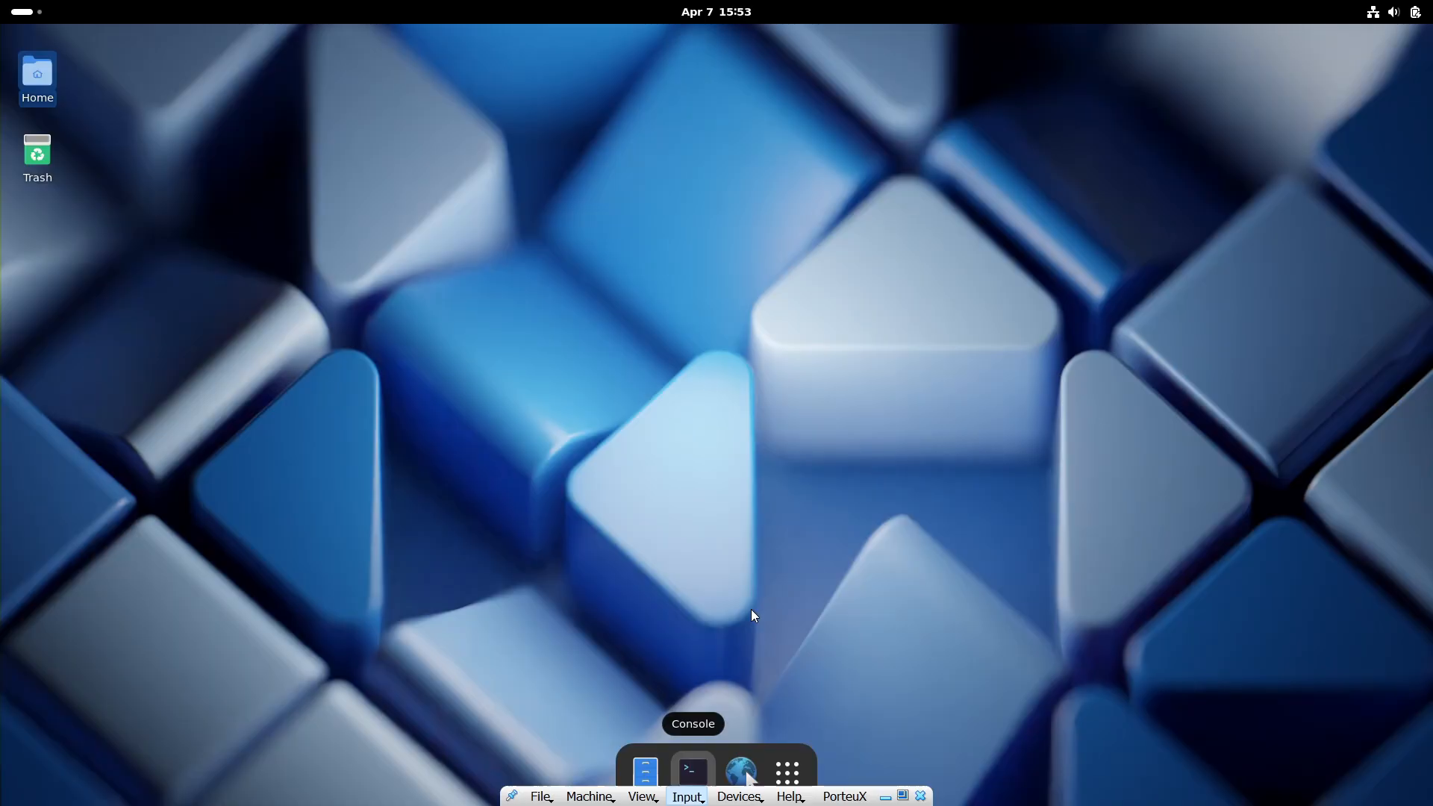
{"action": "left_click", "coordinate": [692, 772]}
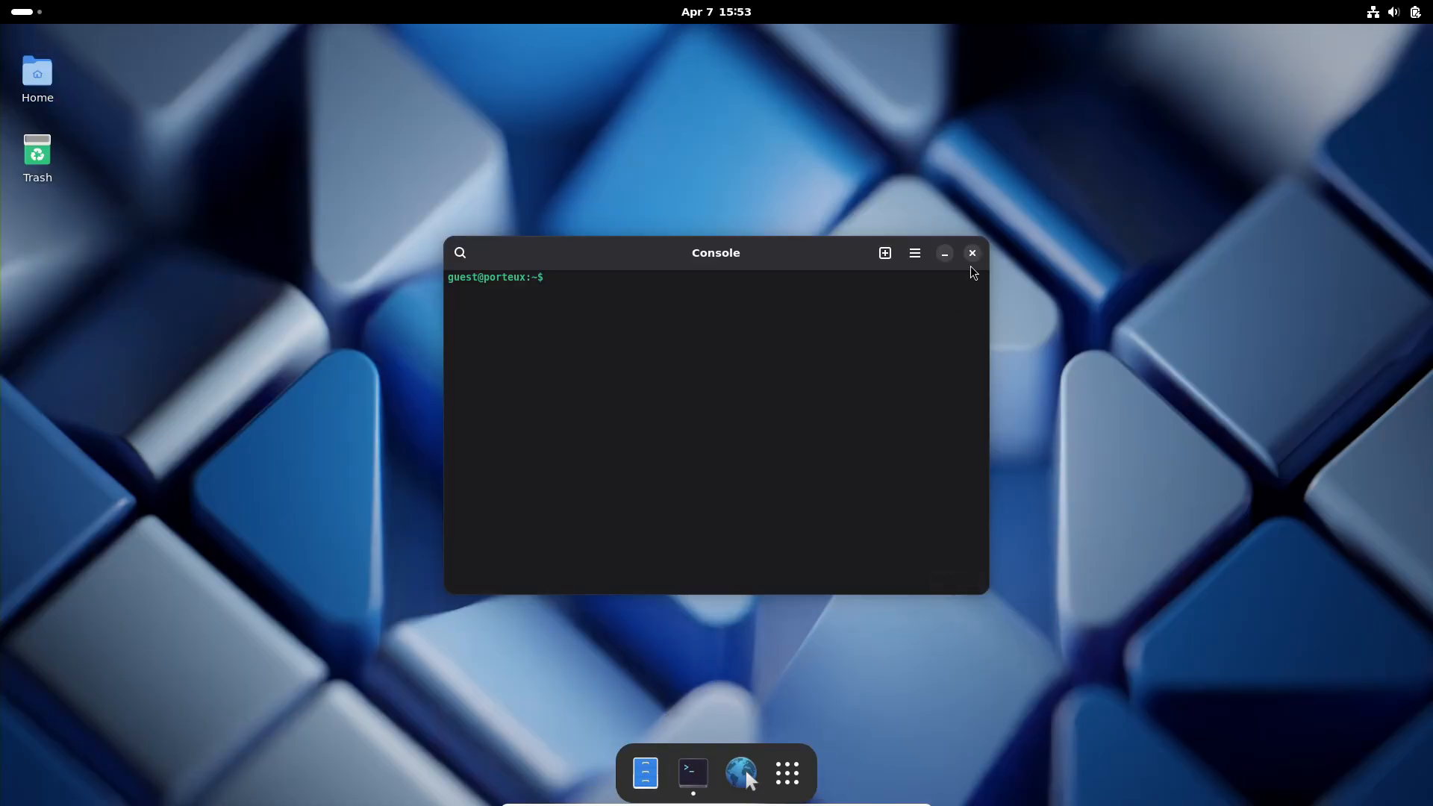
{"action": "left_click", "coordinate": [971, 260]}
{"action": "left_click", "coordinate": [787, 772]}
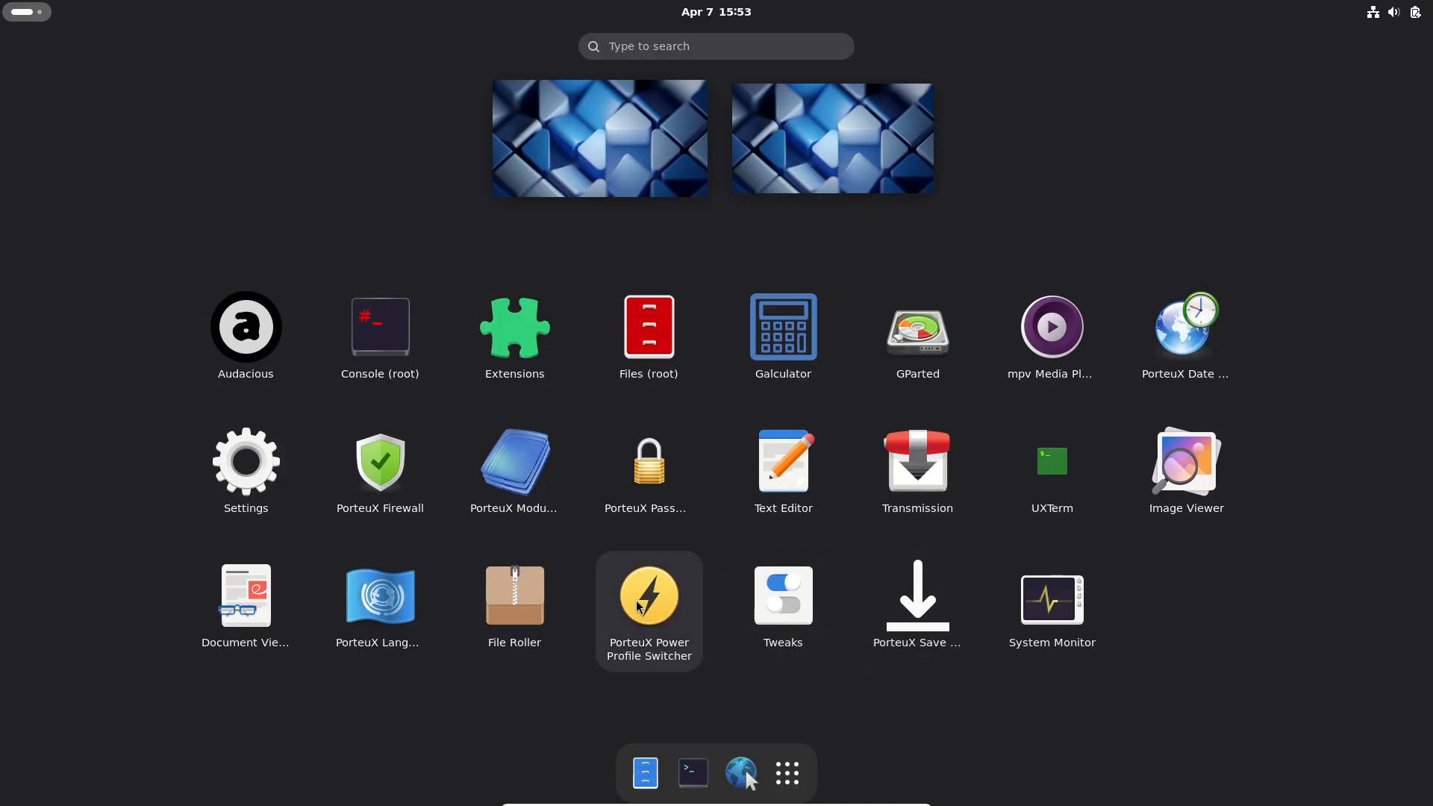
{"action": "left_click", "coordinate": [246, 475]}
{"action": "scroll", "coordinate": [418, 503], "scroll_direction": "down", "scroll_amount": 5}
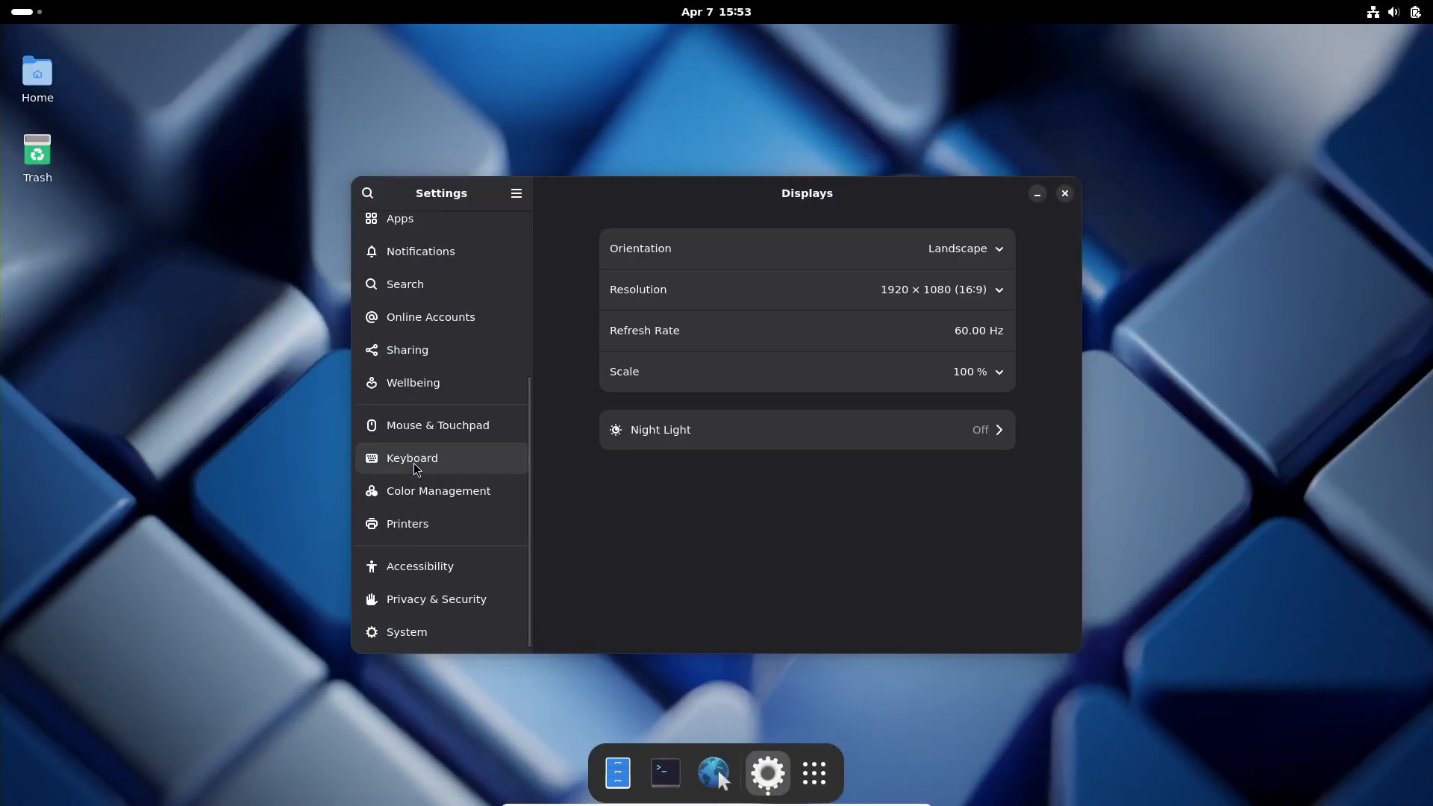
View About's System Details, highlighting PorteuX 2.0, GNOME Shell 48.0 and the processor, then close it.
{"action": "left_click", "coordinate": [418, 644]}
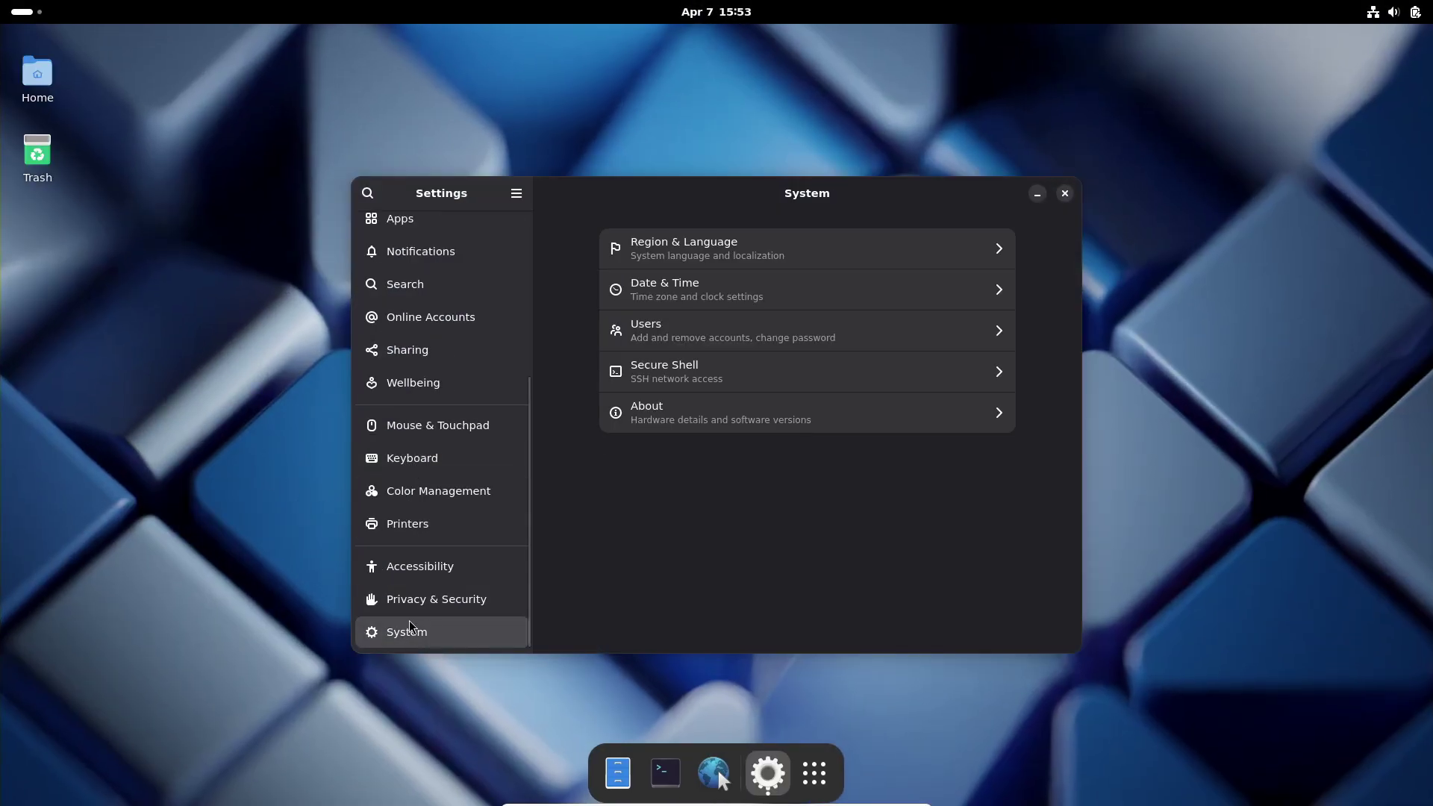
{"action": "left_click", "coordinate": [723, 428]}
{"action": "scroll", "coordinate": [722, 427], "scroll_direction": "down", "scroll_amount": 1}
{"action": "left_click", "coordinate": [718, 615]}
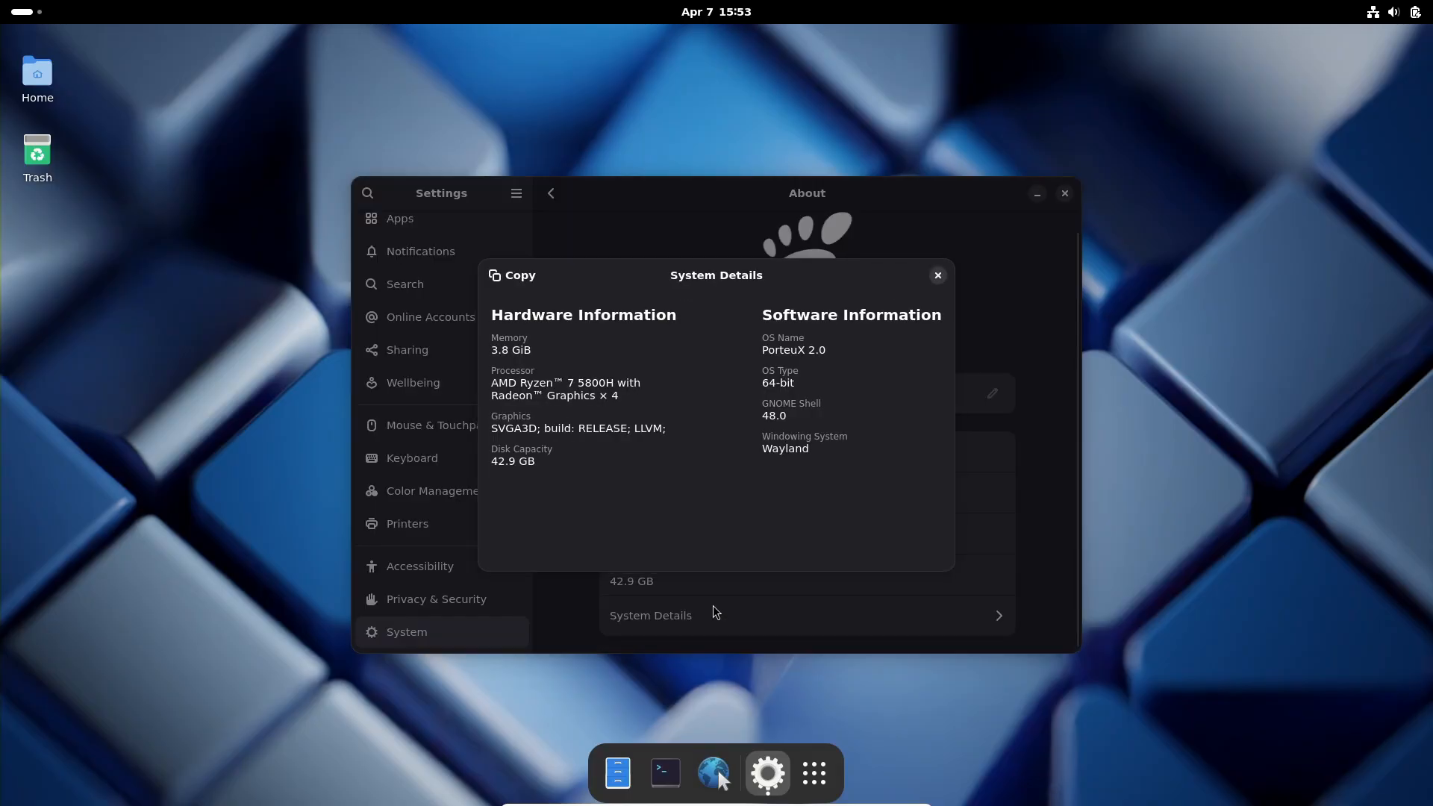
{"action": "left_click_drag", "start_coordinate": [763, 352], "coordinate": [831, 352]}
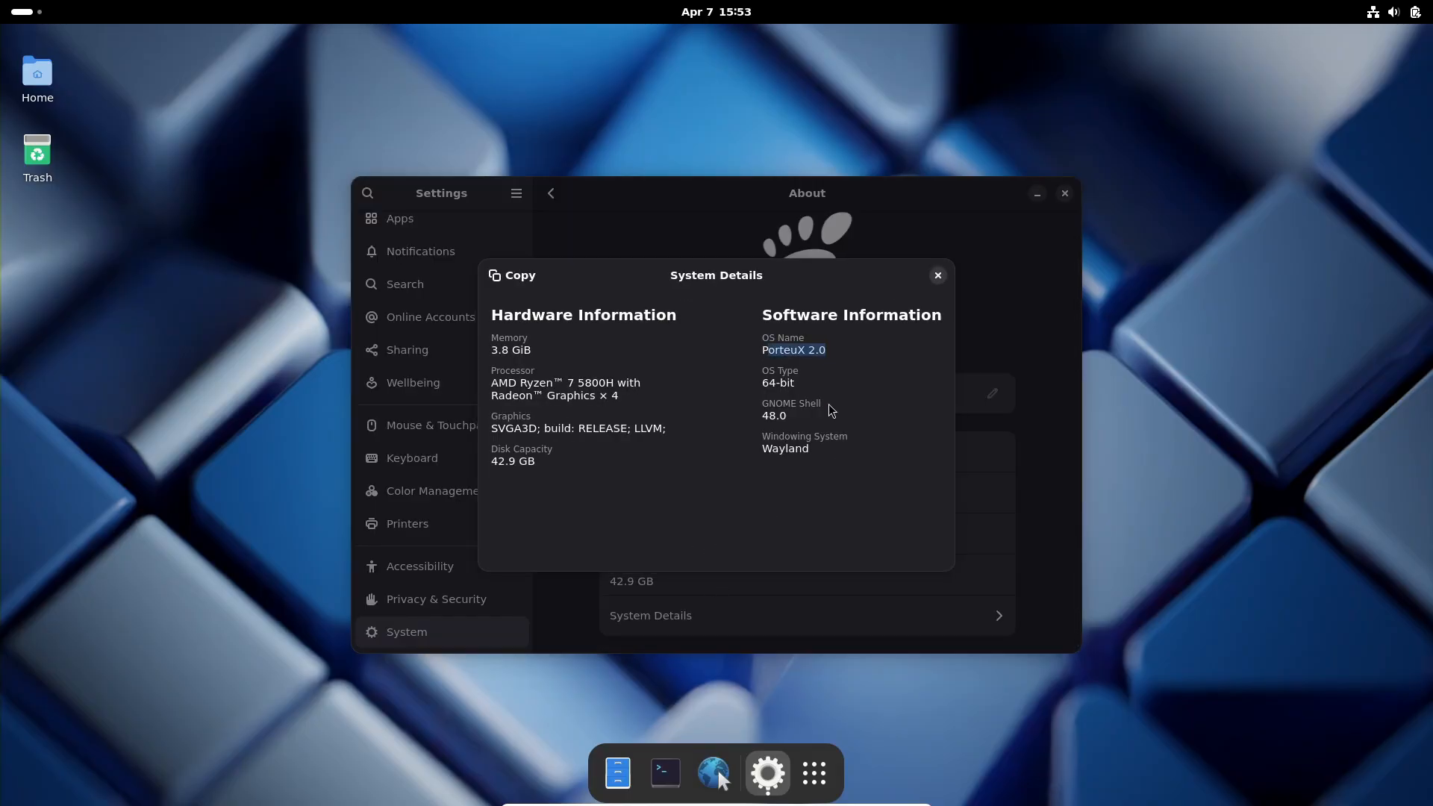
{"action": "left_click_drag", "start_coordinate": [764, 417], "coordinate": [793, 420]}
{"action": "triple_click", "coordinate": [556, 392]}
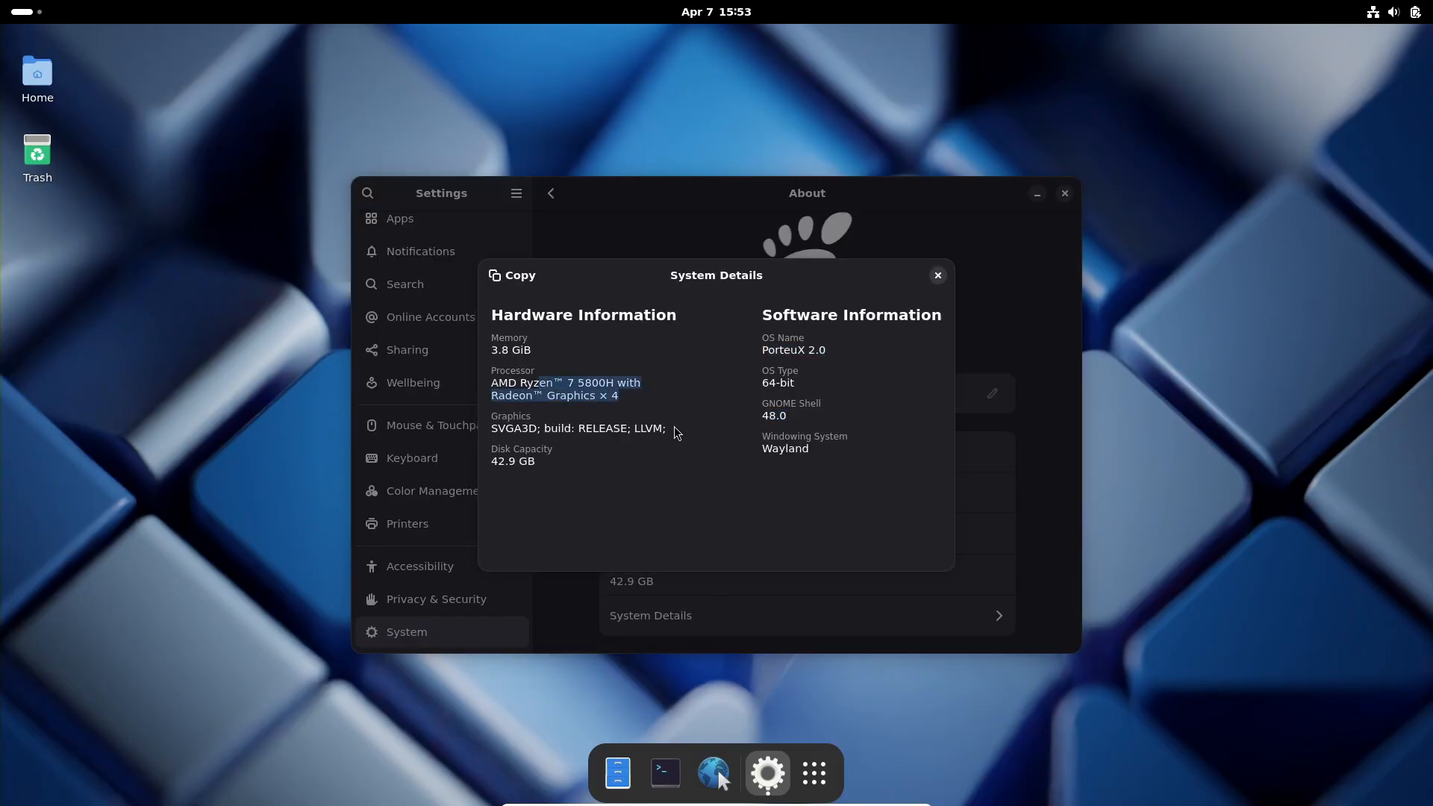
{"action": "left_click", "coordinate": [938, 276]}
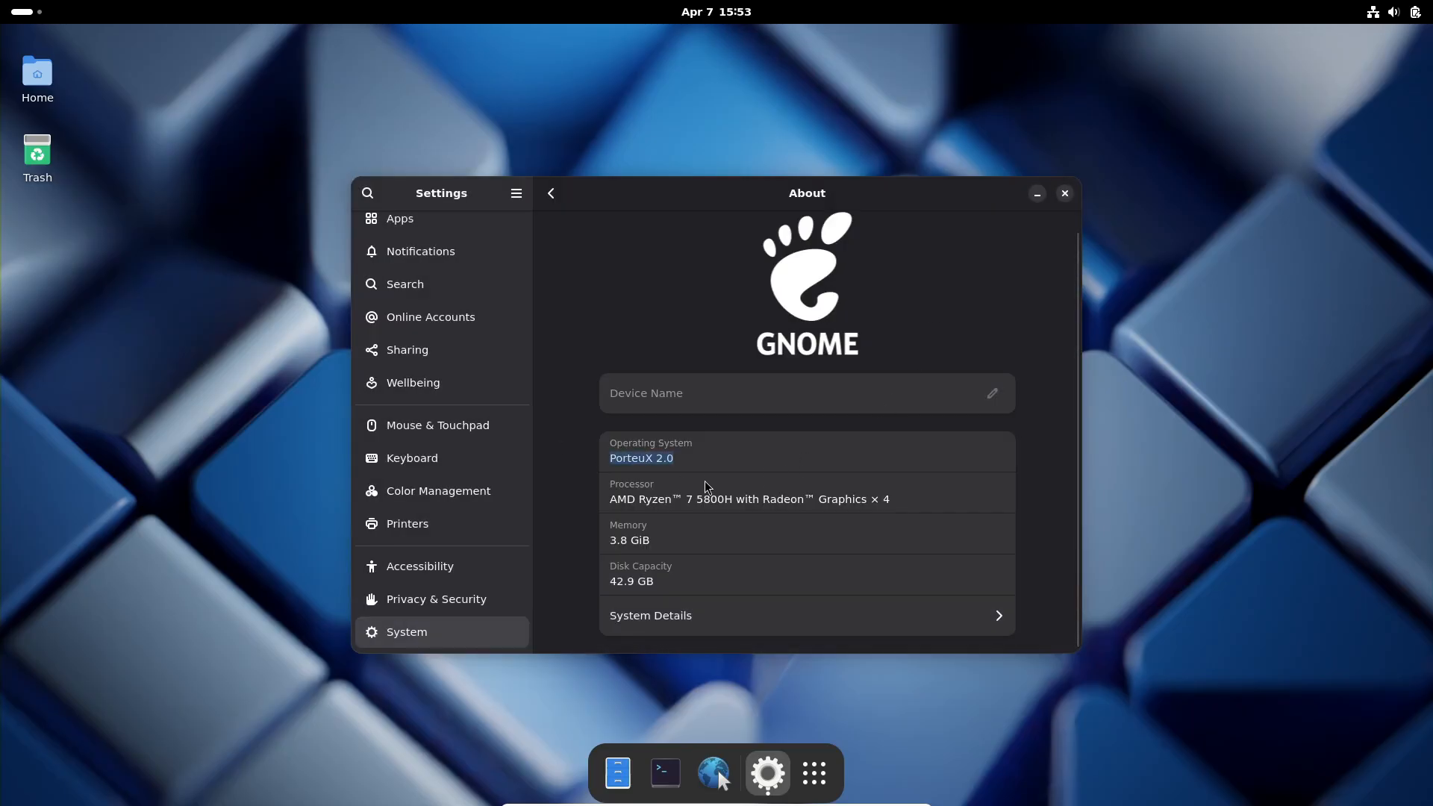
{"action": "scroll", "coordinate": [481, 336], "scroll_direction": "up", "scroll_amount": 5}
Step through Network, Bluetooth, Displays, Sound, Power, Multitasking to Appearance and try the teal accent.
{"action": "left_click", "coordinate": [481, 229]}
{"action": "left_click", "coordinate": [476, 262]}
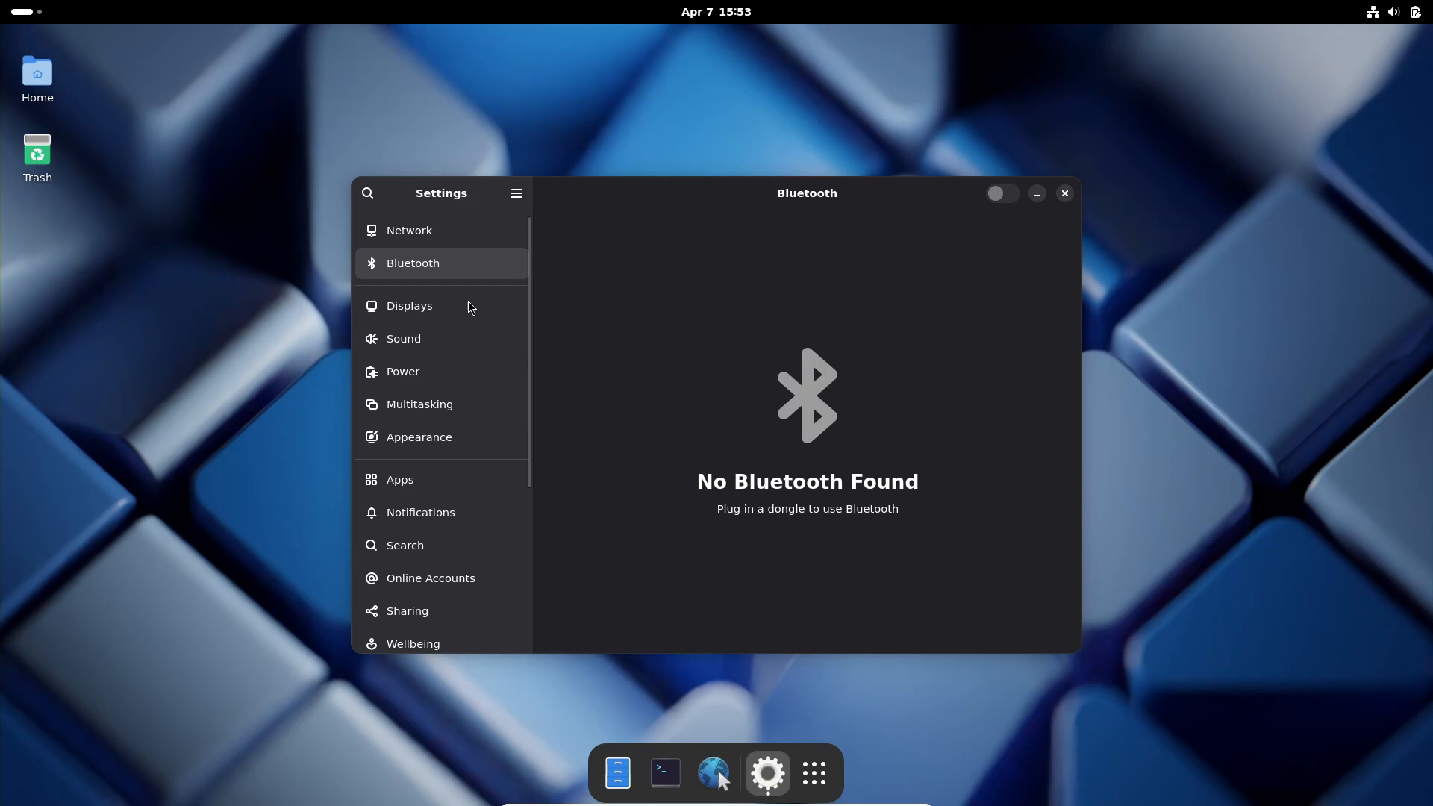
{"action": "left_click", "coordinate": [471, 305]}
{"action": "left_click", "coordinate": [462, 338]}
{"action": "left_click", "coordinate": [456, 371]}
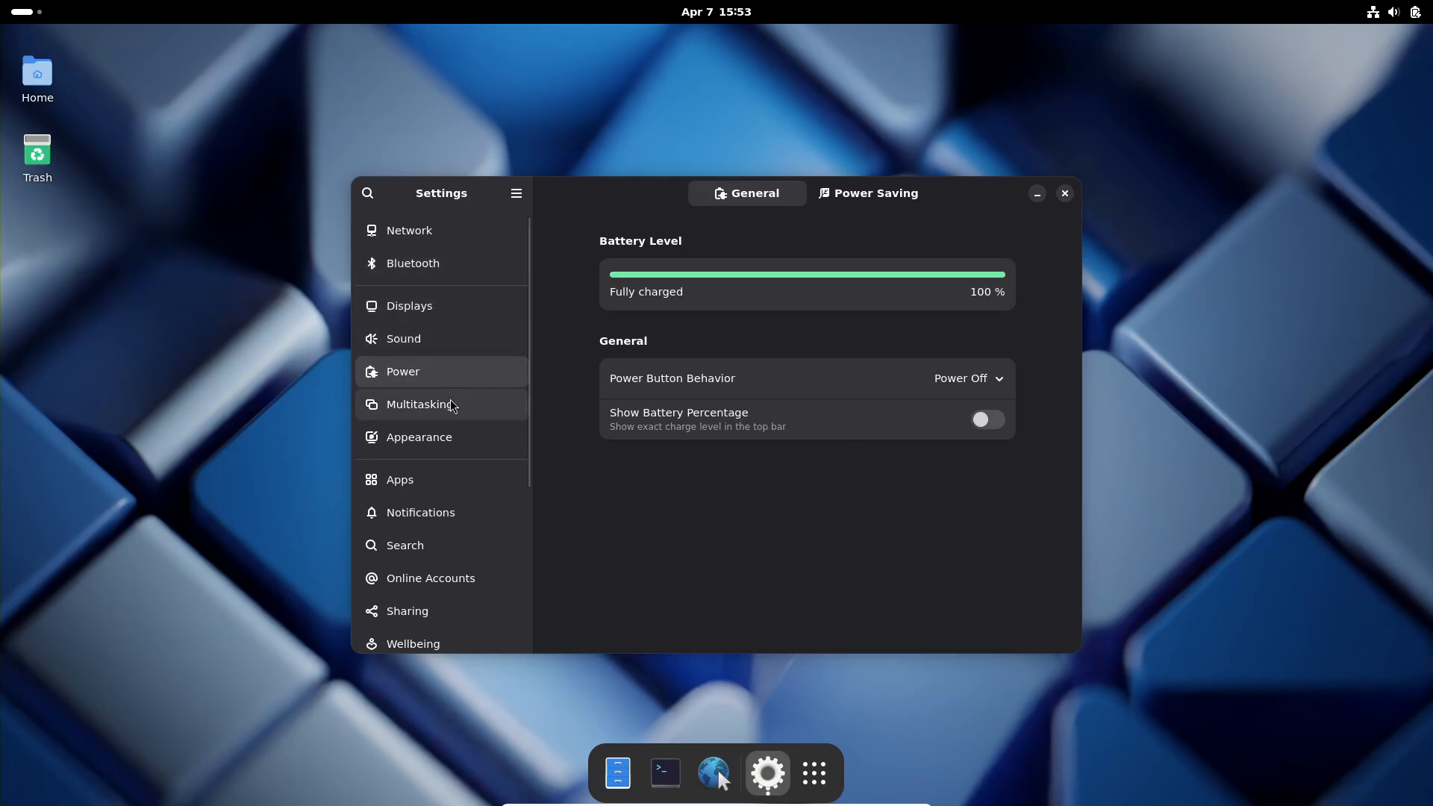
{"action": "left_click", "coordinate": [454, 406]}
{"action": "left_click", "coordinate": [456, 437]}
{"action": "scroll", "coordinate": [459, 437], "scroll_direction": "down", "scroll_amount": 3}
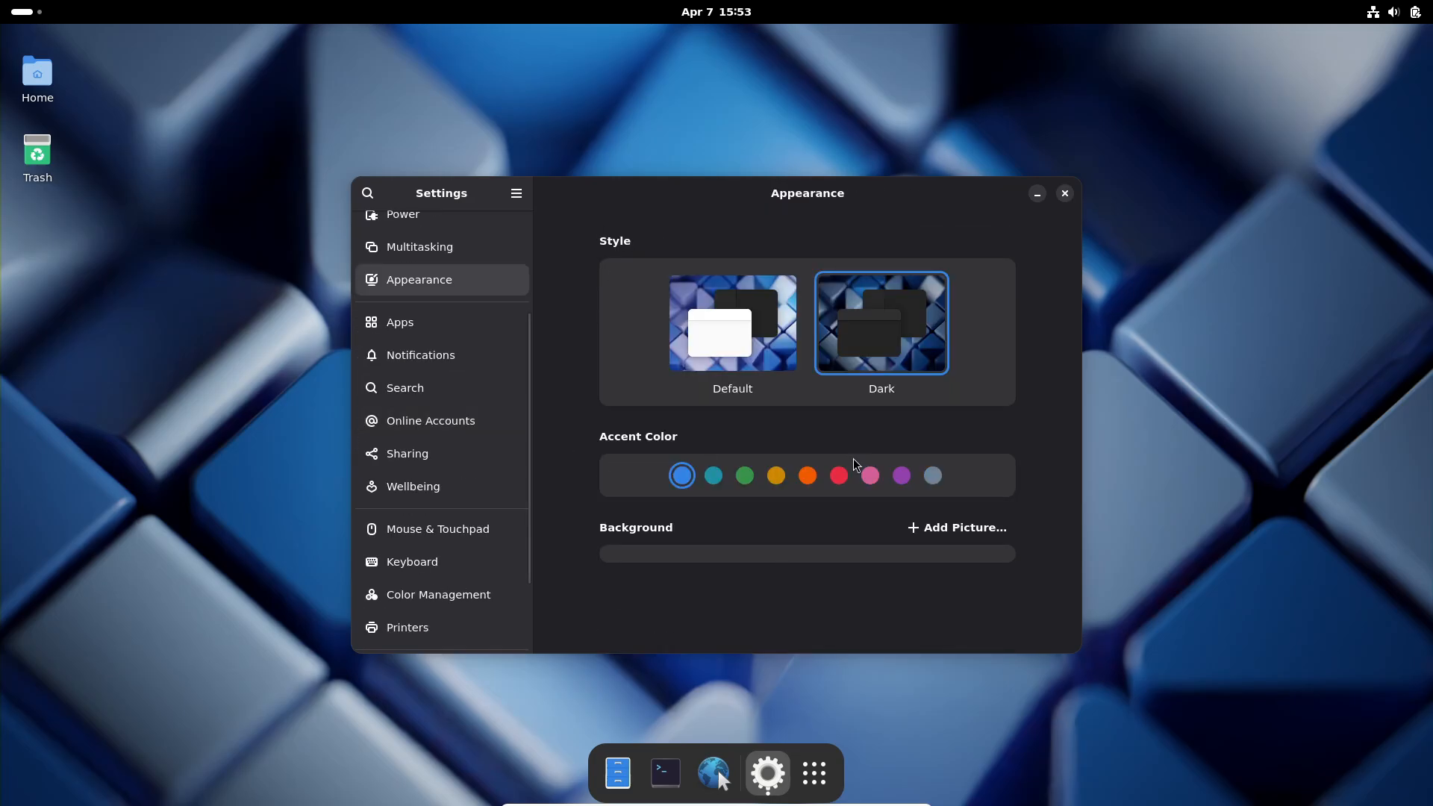
{"action": "left_click", "coordinate": [714, 476]}
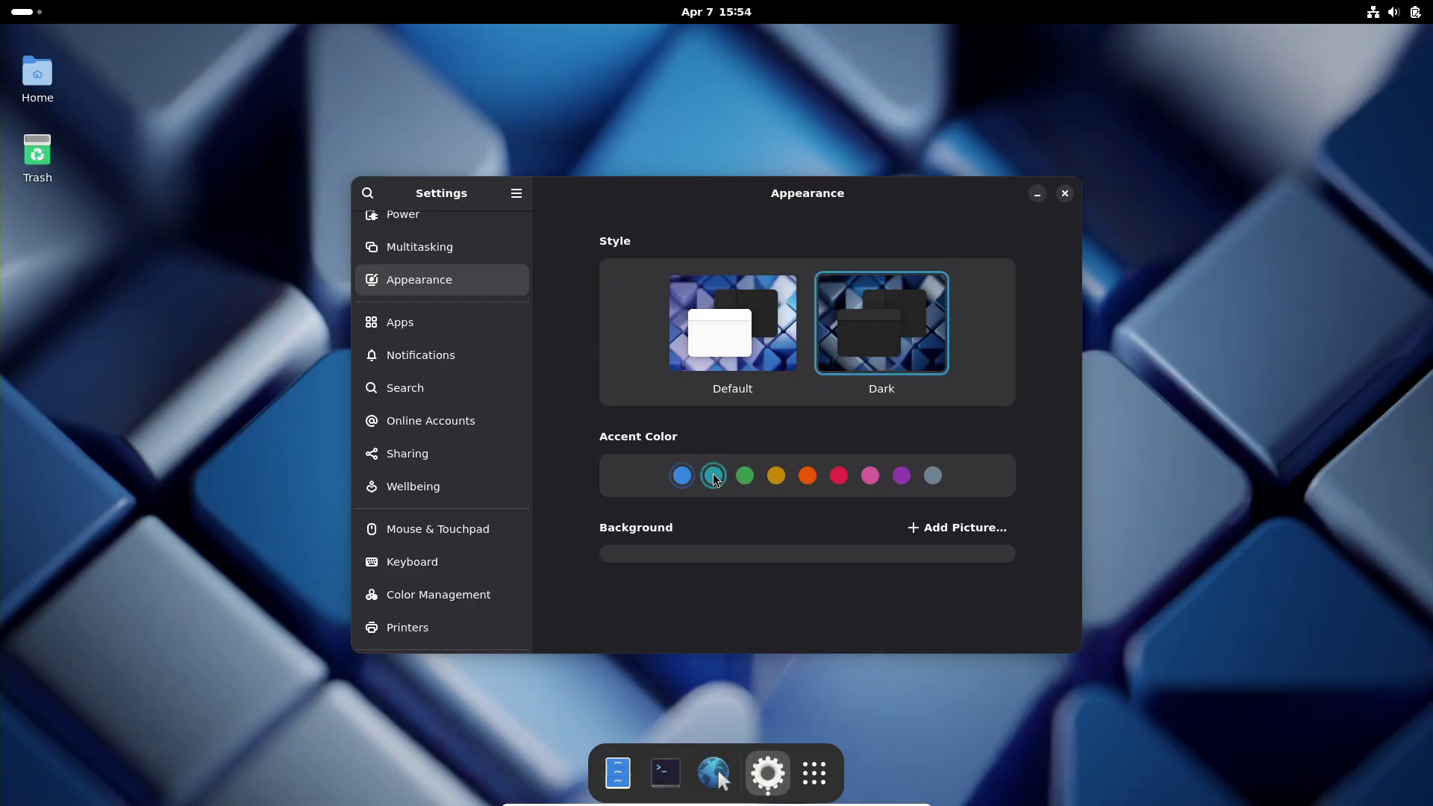
Continue through Apps, Notifications, Search, Online Accounts, Sharing, Wellbeing and Color Management.
{"action": "left_click", "coordinate": [470, 323]}
{"action": "left_click", "coordinate": [476, 355]}
{"action": "left_click", "coordinate": [478, 390]}
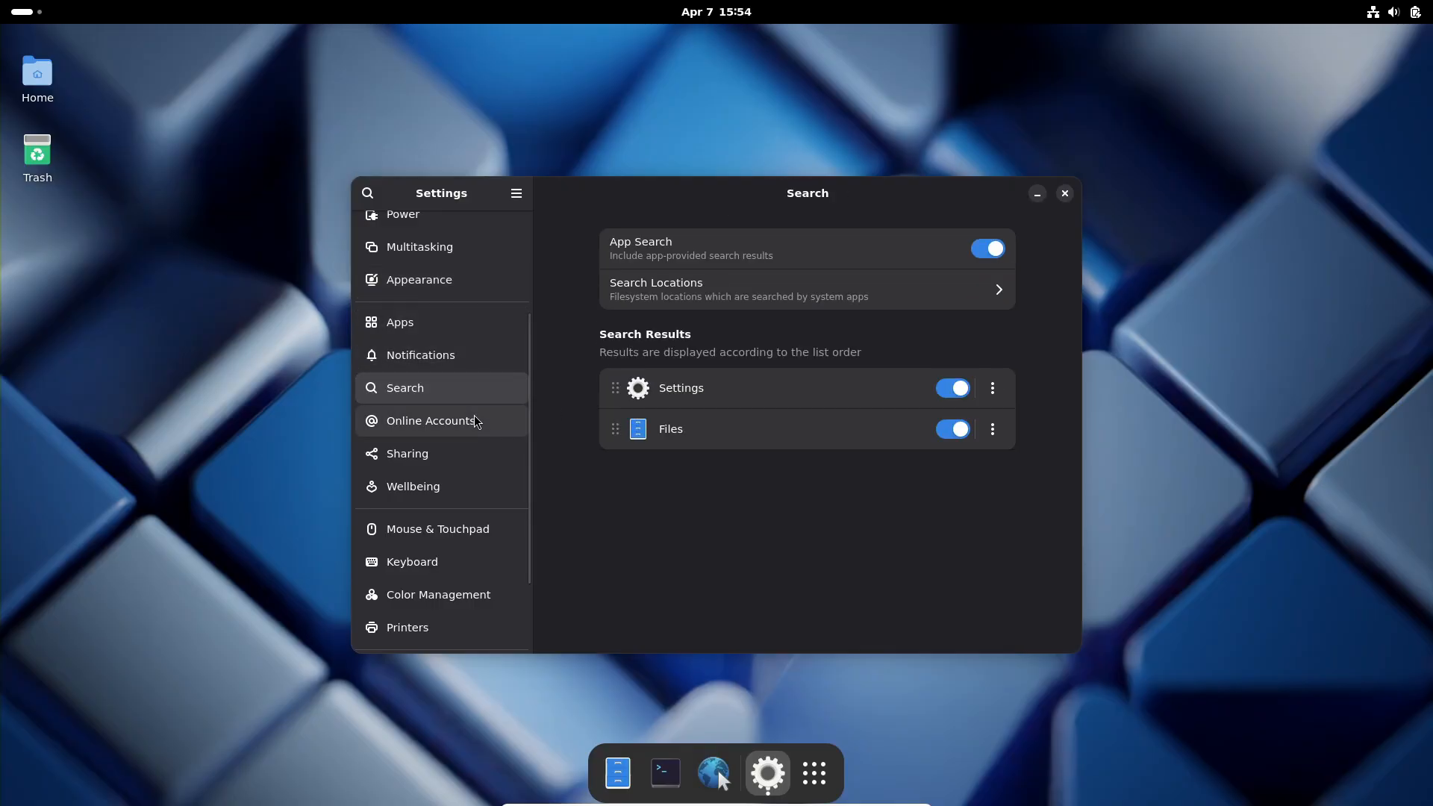
{"action": "left_click", "coordinate": [476, 421]}
{"action": "left_click", "coordinate": [474, 453]}
{"action": "left_click", "coordinate": [470, 485]}
{"action": "scroll", "coordinate": [470, 485], "scroll_direction": "down", "scroll_amount": 3}
{"action": "scroll", "coordinate": [717, 425], "scroll_direction": "down", "scroll_amount": 3}
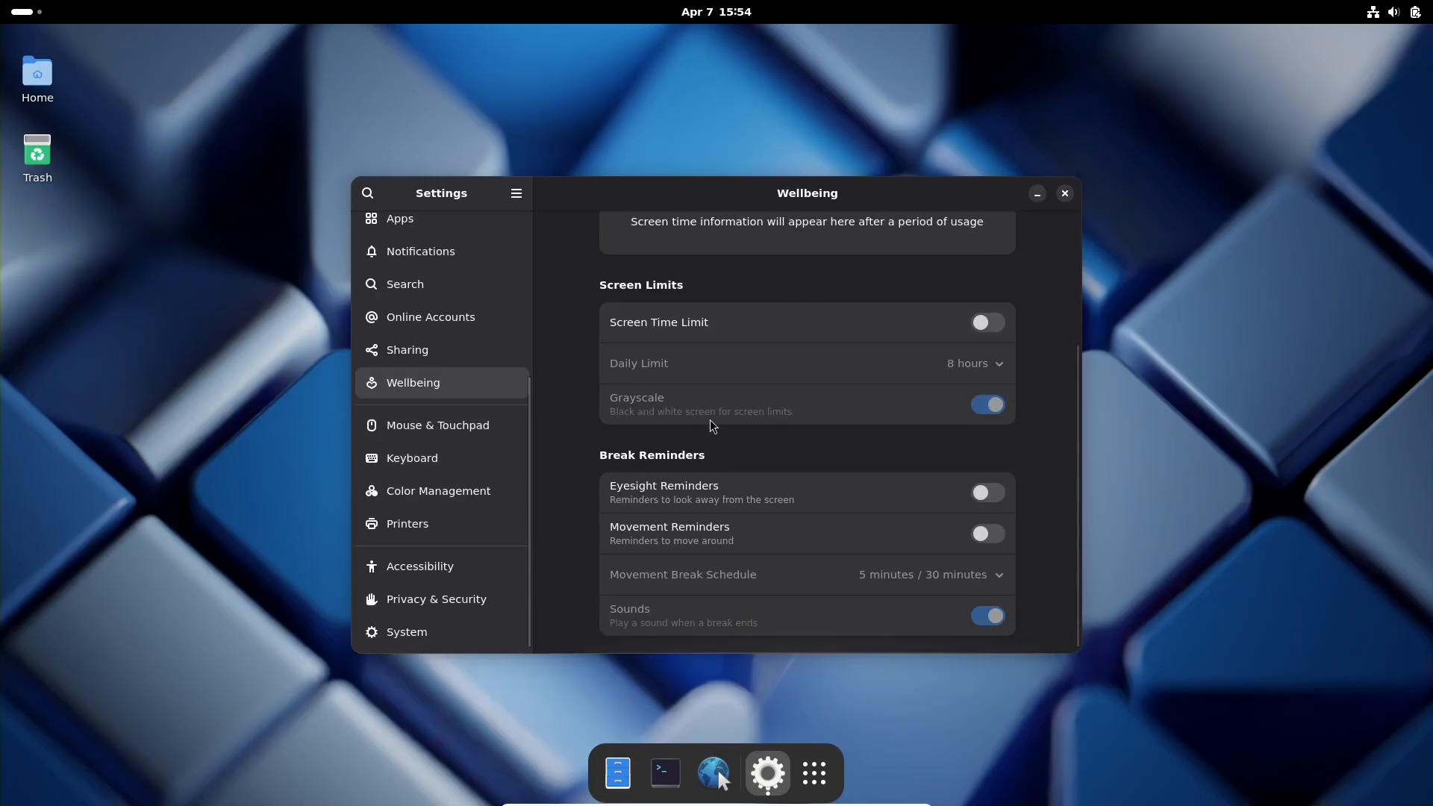
{"action": "left_click", "coordinate": [471, 432]}
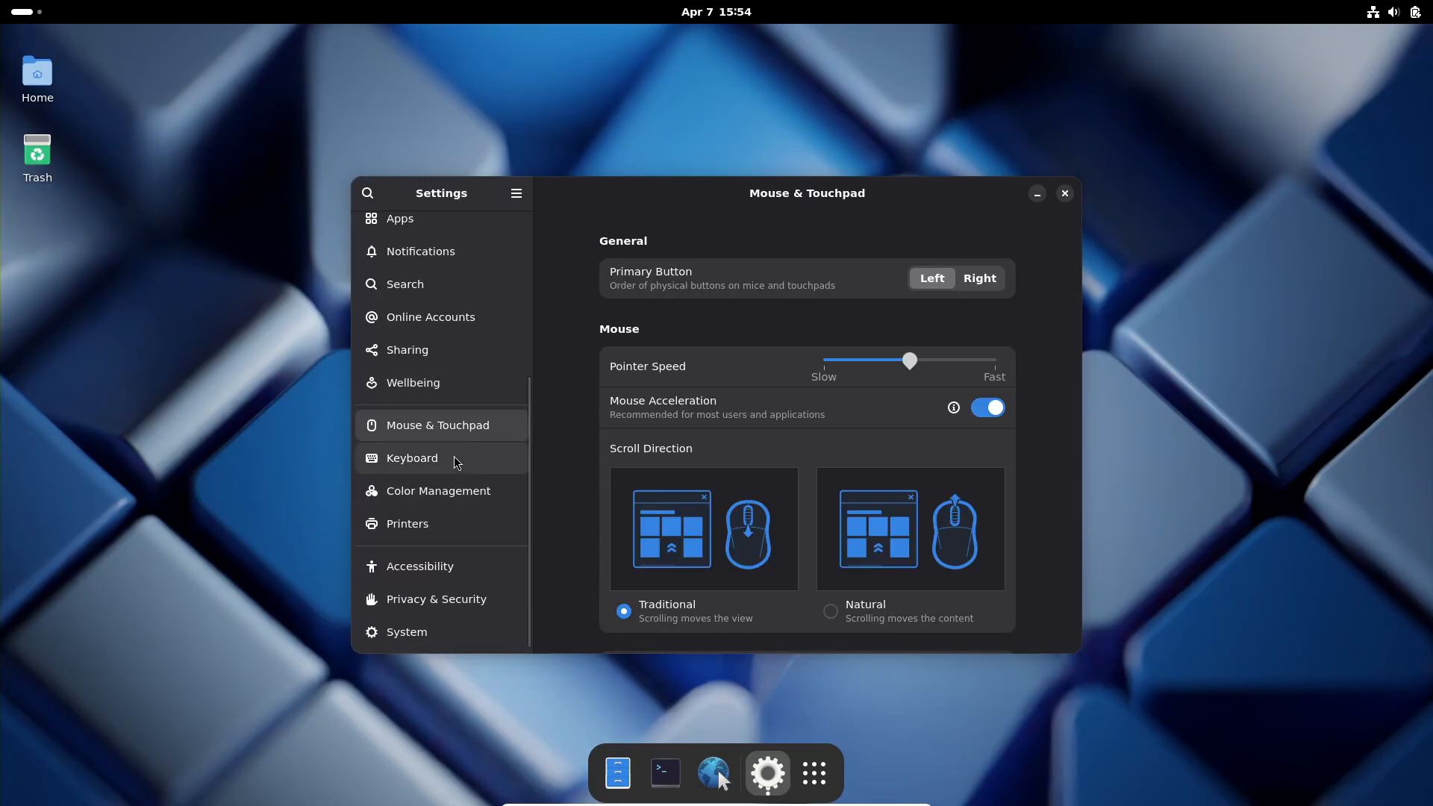
Browse Color Management and Accessibility down to the System overview.
{"action": "left_click", "coordinate": [458, 464]}
{"action": "left_click", "coordinate": [453, 492]}
{"action": "left_click", "coordinate": [442, 527]}
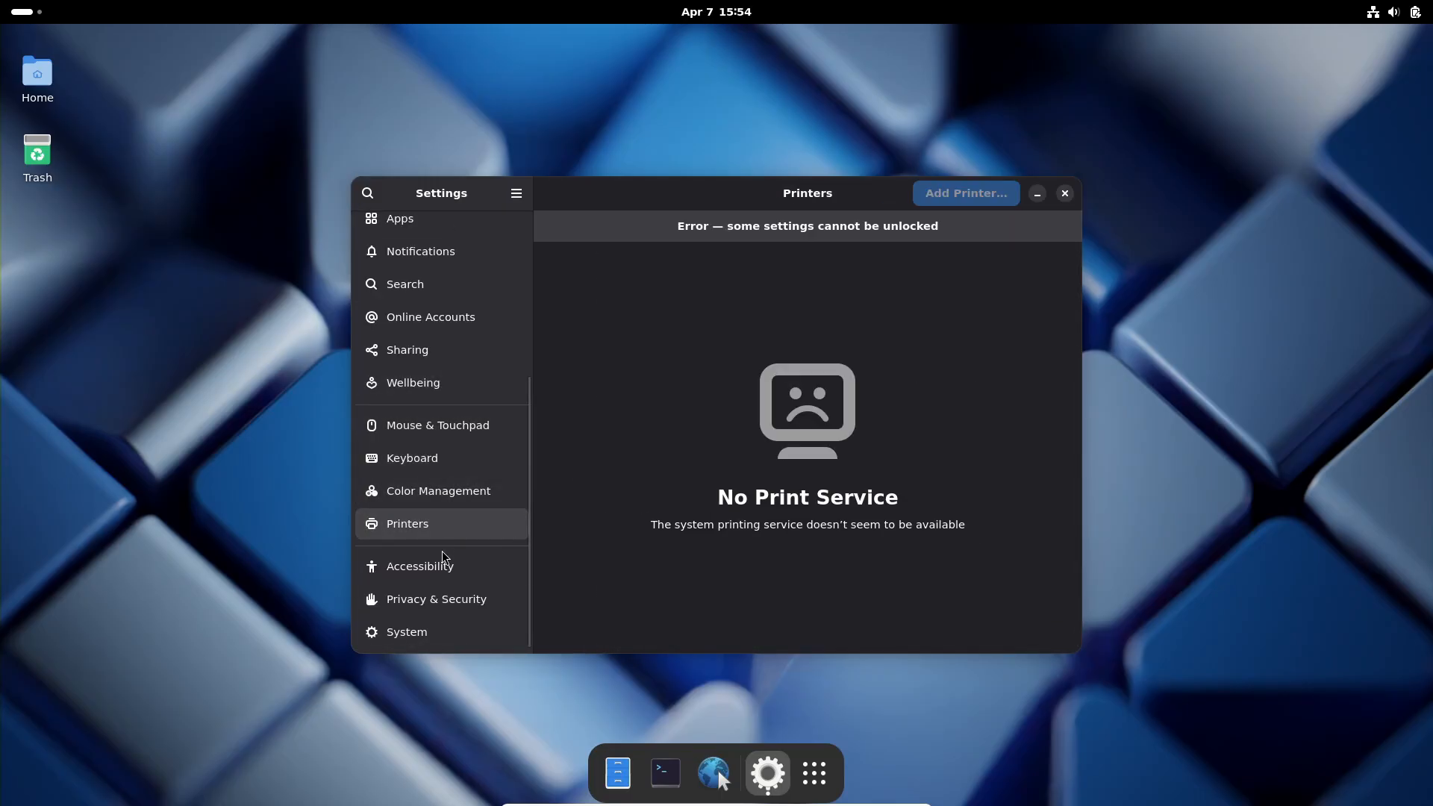
{"action": "left_click", "coordinate": [444, 565]}
{"action": "left_click", "coordinate": [447, 607]}
{"action": "left_click", "coordinate": [437, 632]}
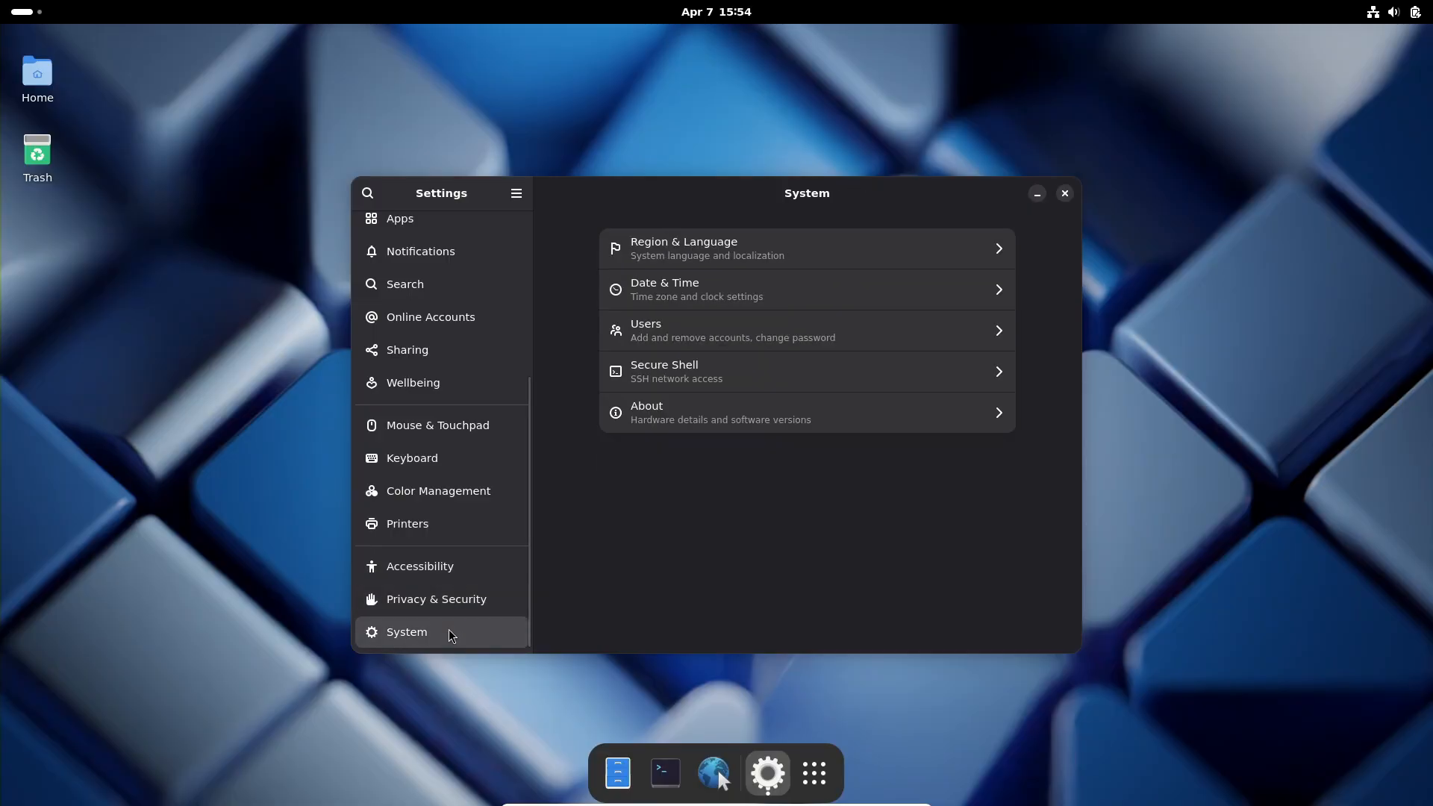
Check Region & Language, Date & Time, Users and Secure Shell, then close Settings.
{"action": "left_click", "coordinate": [770, 258]}
{"action": "left_click", "coordinate": [553, 196]}
{"action": "left_click", "coordinate": [720, 291]}
{"action": "left_click", "coordinate": [553, 195]}
{"action": "left_click", "coordinate": [706, 328]}
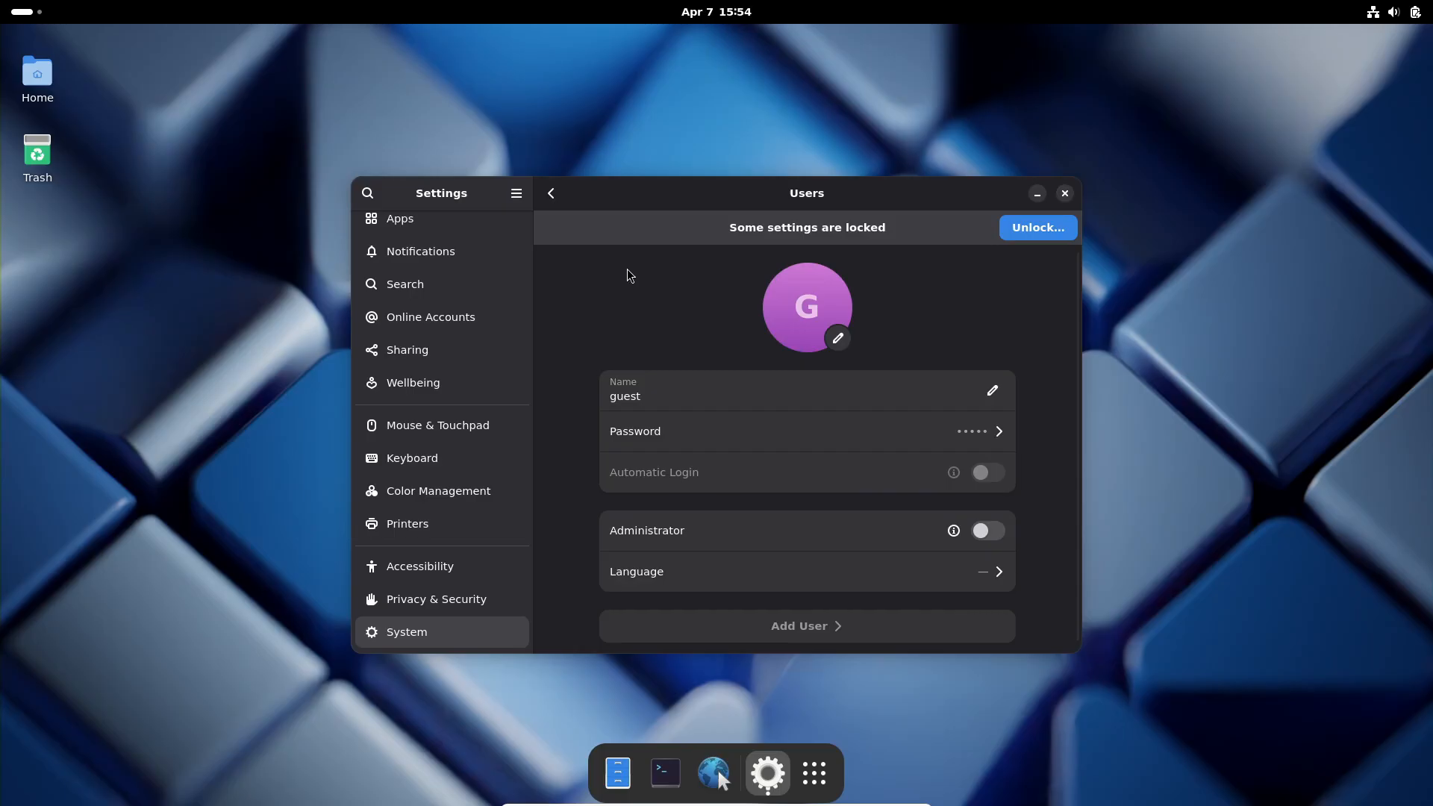
{"action": "left_click", "coordinate": [554, 196]}
{"action": "left_click", "coordinate": [728, 374]}
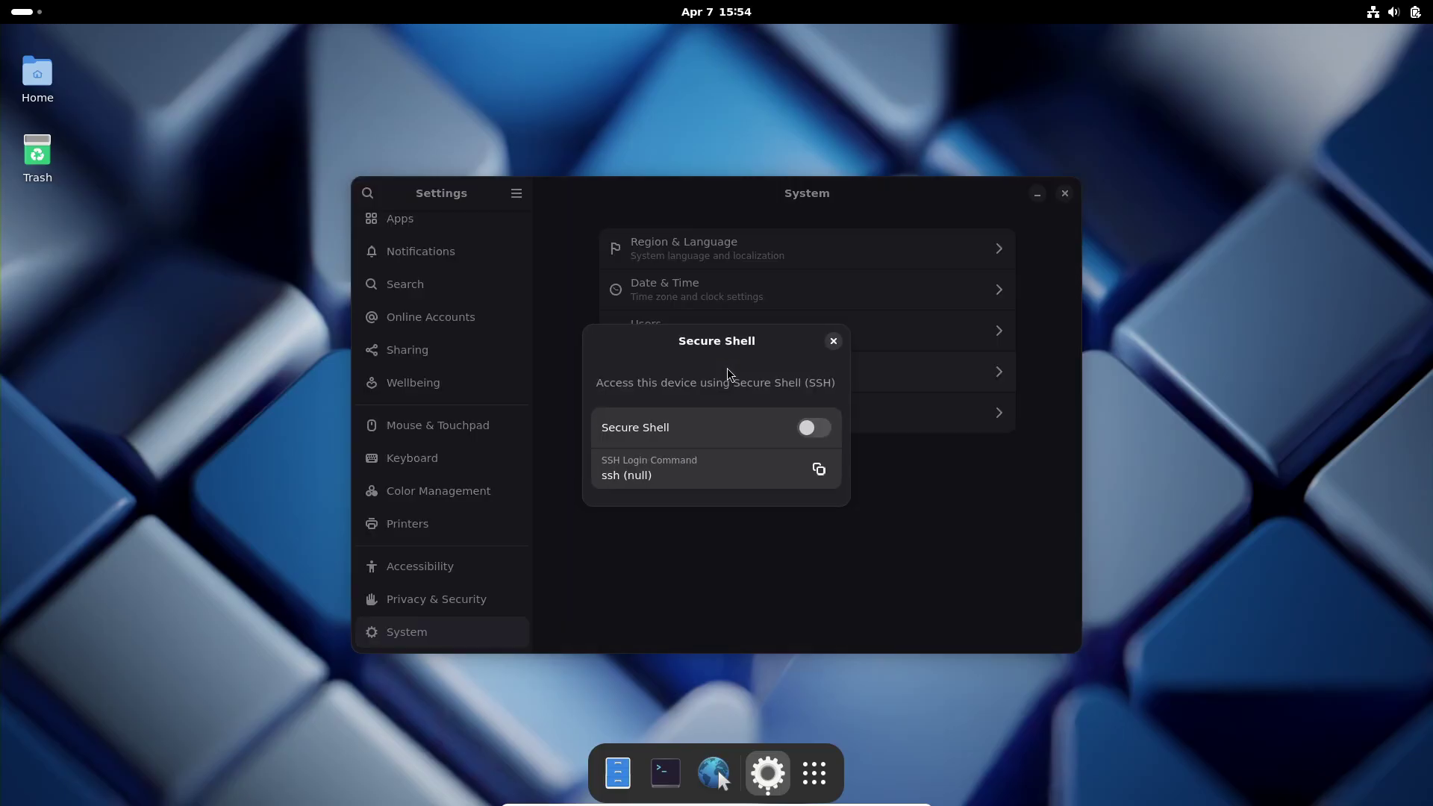
{"action": "left_click", "coordinate": [835, 340]}
{"action": "left_click", "coordinate": [1065, 194]}
{"action": "left_click", "coordinate": [815, 774]}
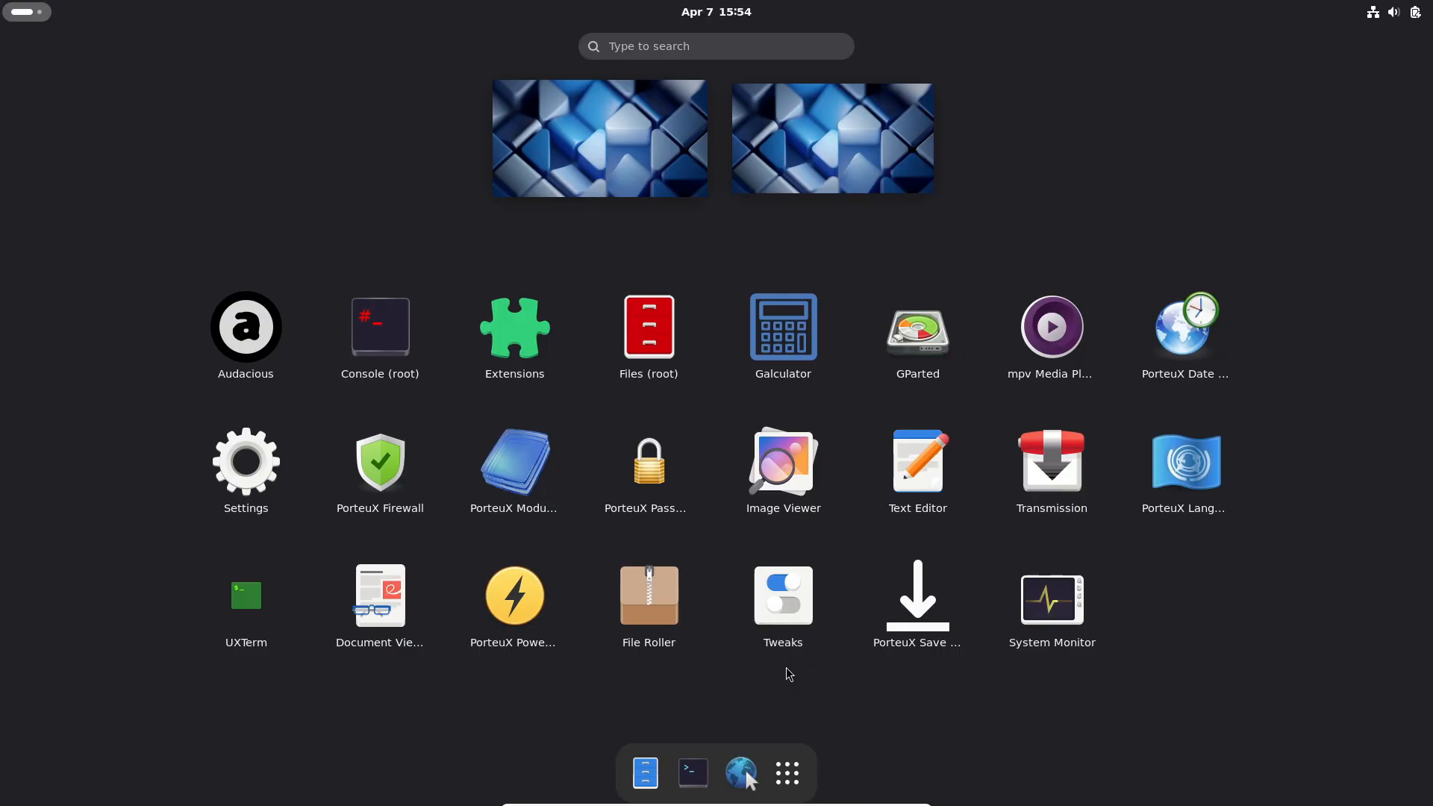
Launch GNOME Tweaks from the application grid.
{"action": "left_click", "coordinate": [515, 331]}
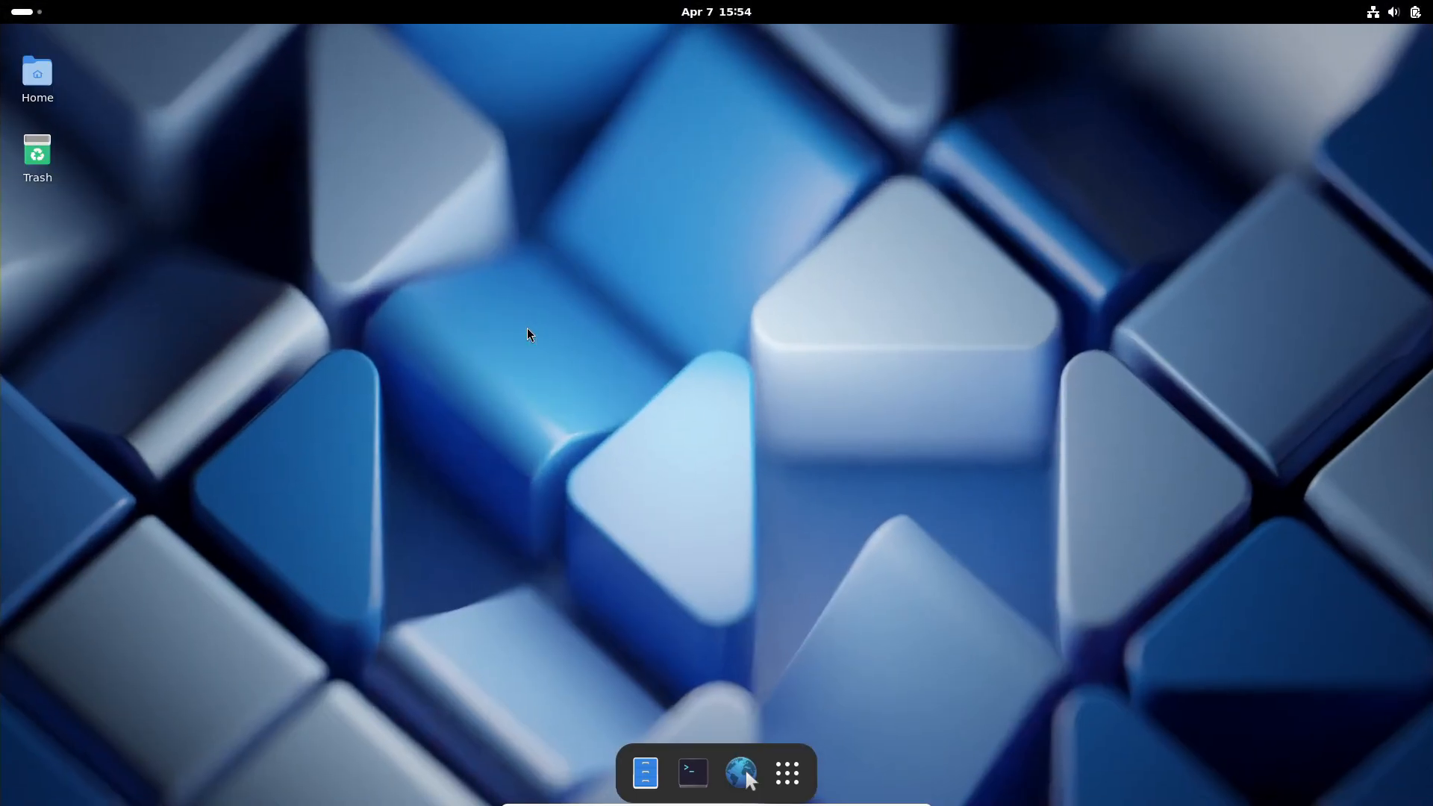
{"action": "left_click", "coordinate": [997, 246]}
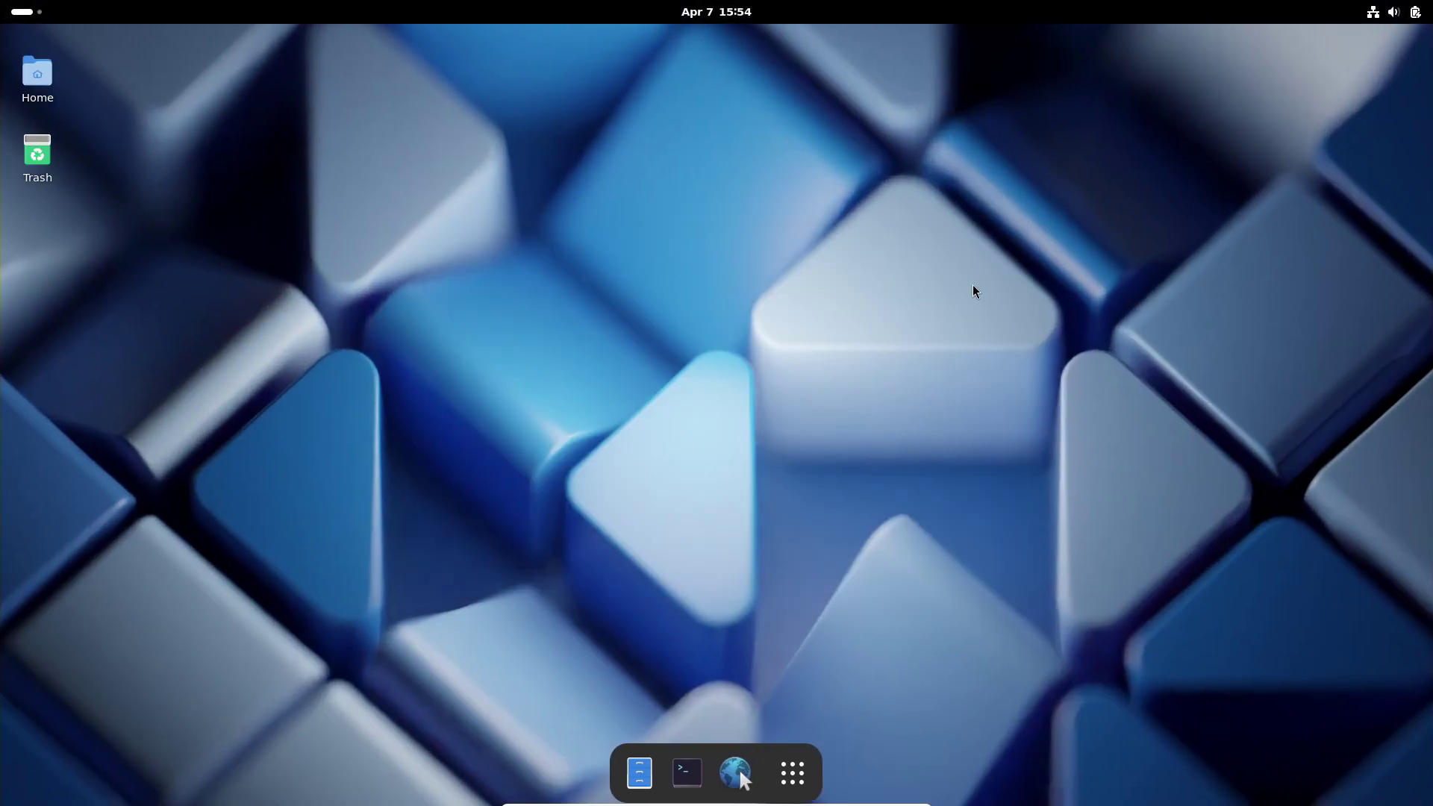
{"action": "left_click", "coordinate": [814, 771]}
{"action": "left_click", "coordinate": [809, 622]}
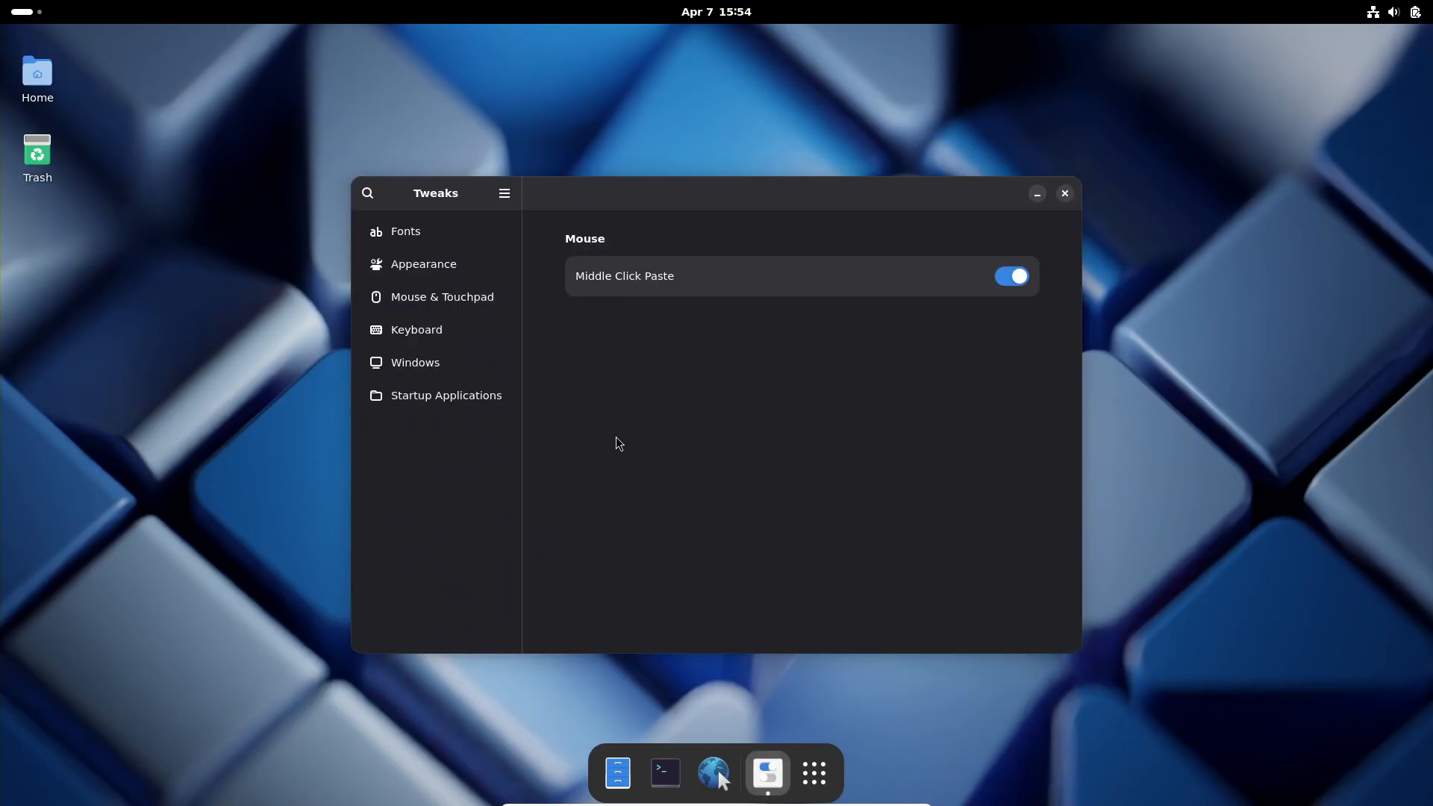
Review the Appearance, Mouse, Windows and Startup Applications tweaks, then close Tweaks.
{"action": "left_click", "coordinate": [423, 263]}
{"action": "left_click", "coordinate": [443, 297]}
{"action": "left_click", "coordinate": [416, 362]}
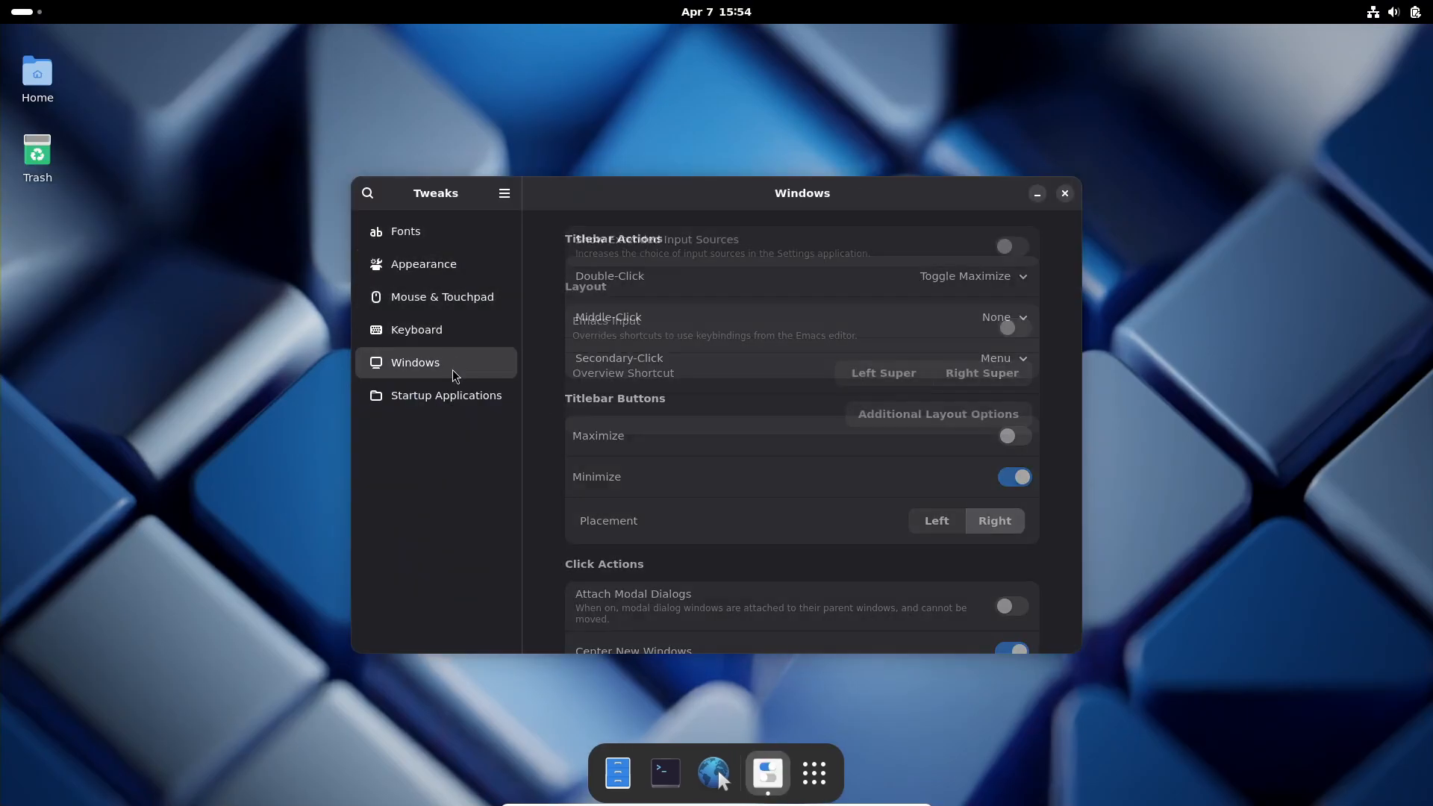
{"action": "left_click", "coordinate": [446, 395]}
{"action": "left_click", "coordinate": [1065, 197]}
{"action": "left_click", "coordinate": [814, 772]}
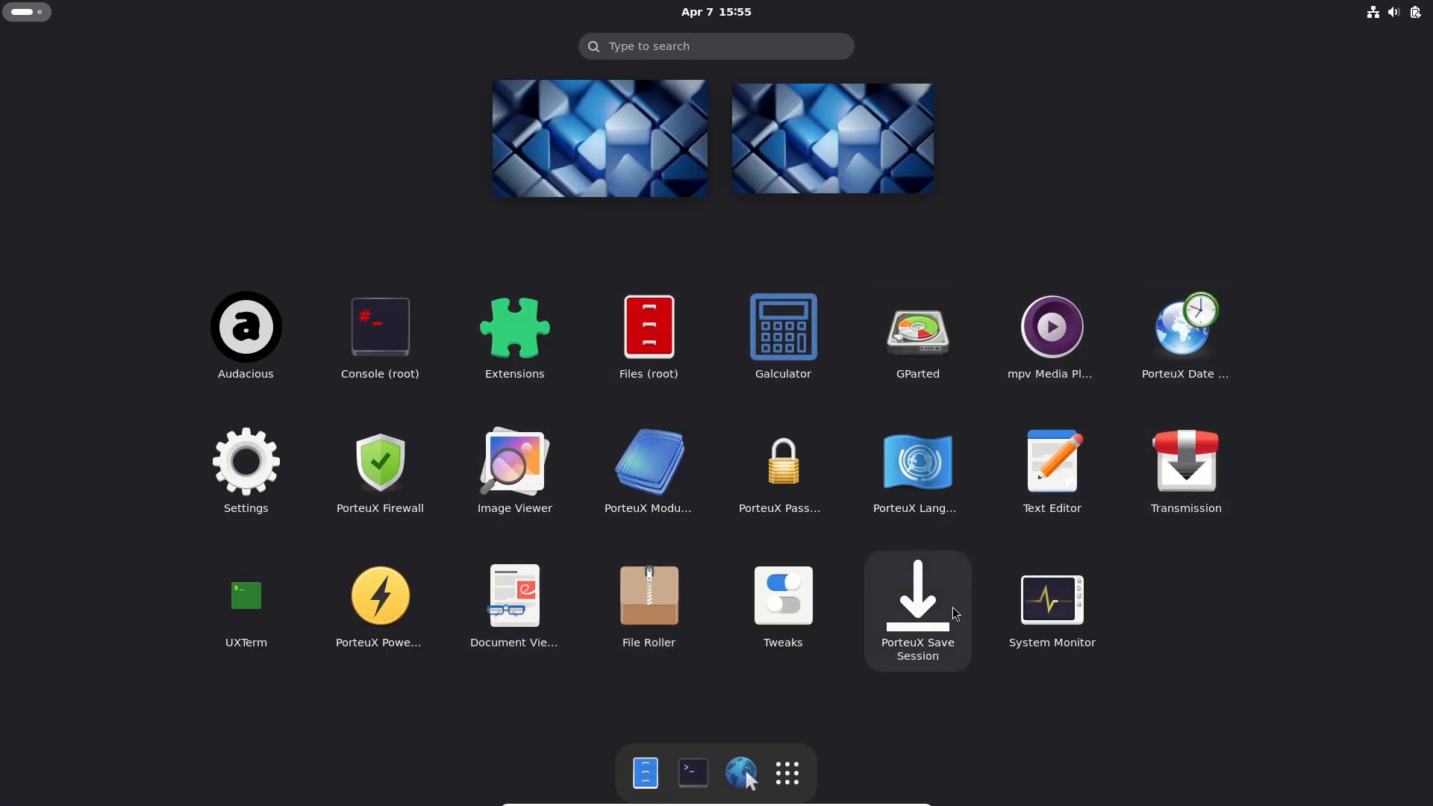
Run System Monitor, check the Processes, File Systems and Resources tabs, then close it.
{"action": "left_click", "coordinate": [917, 604]}
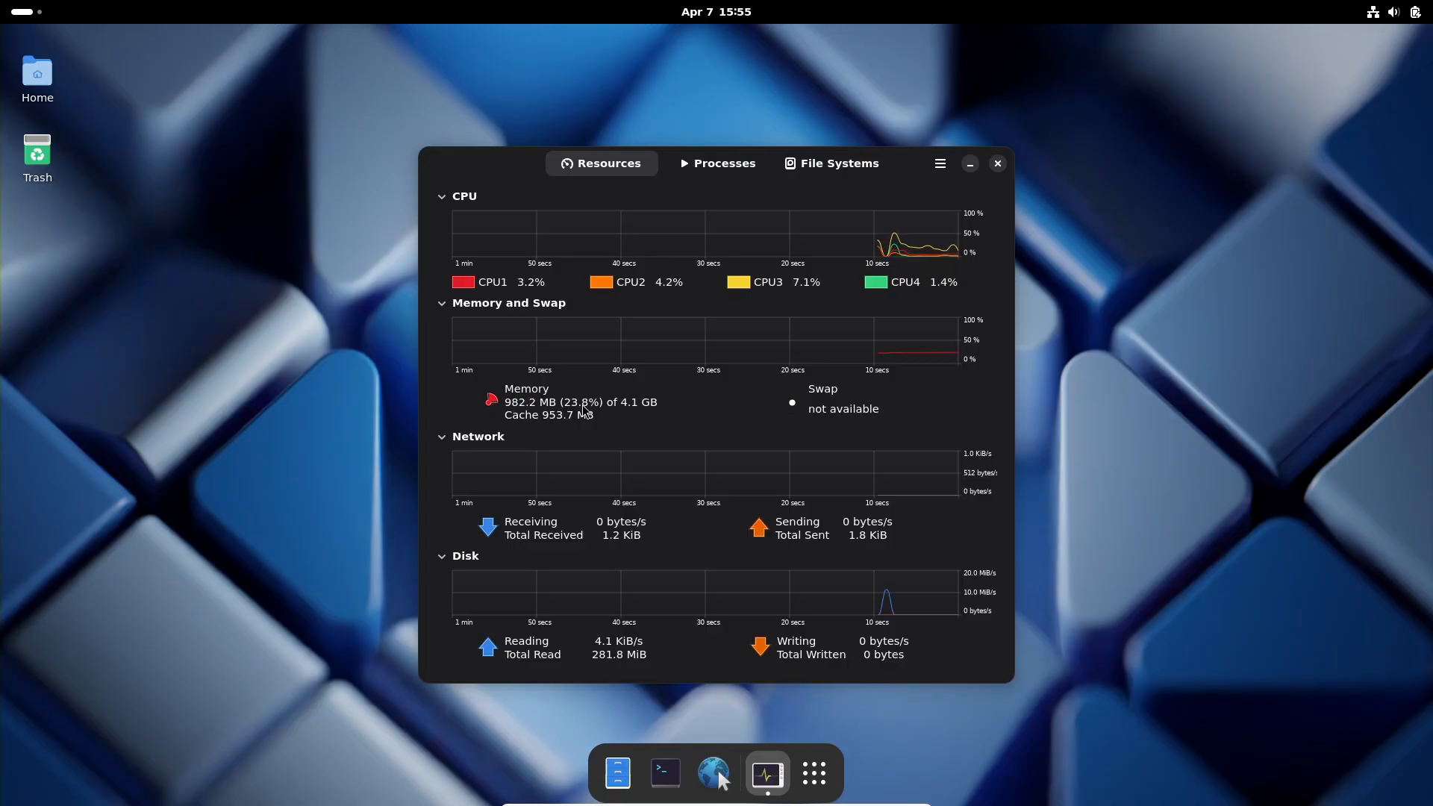
{"action": "left_click", "coordinate": [724, 162]}
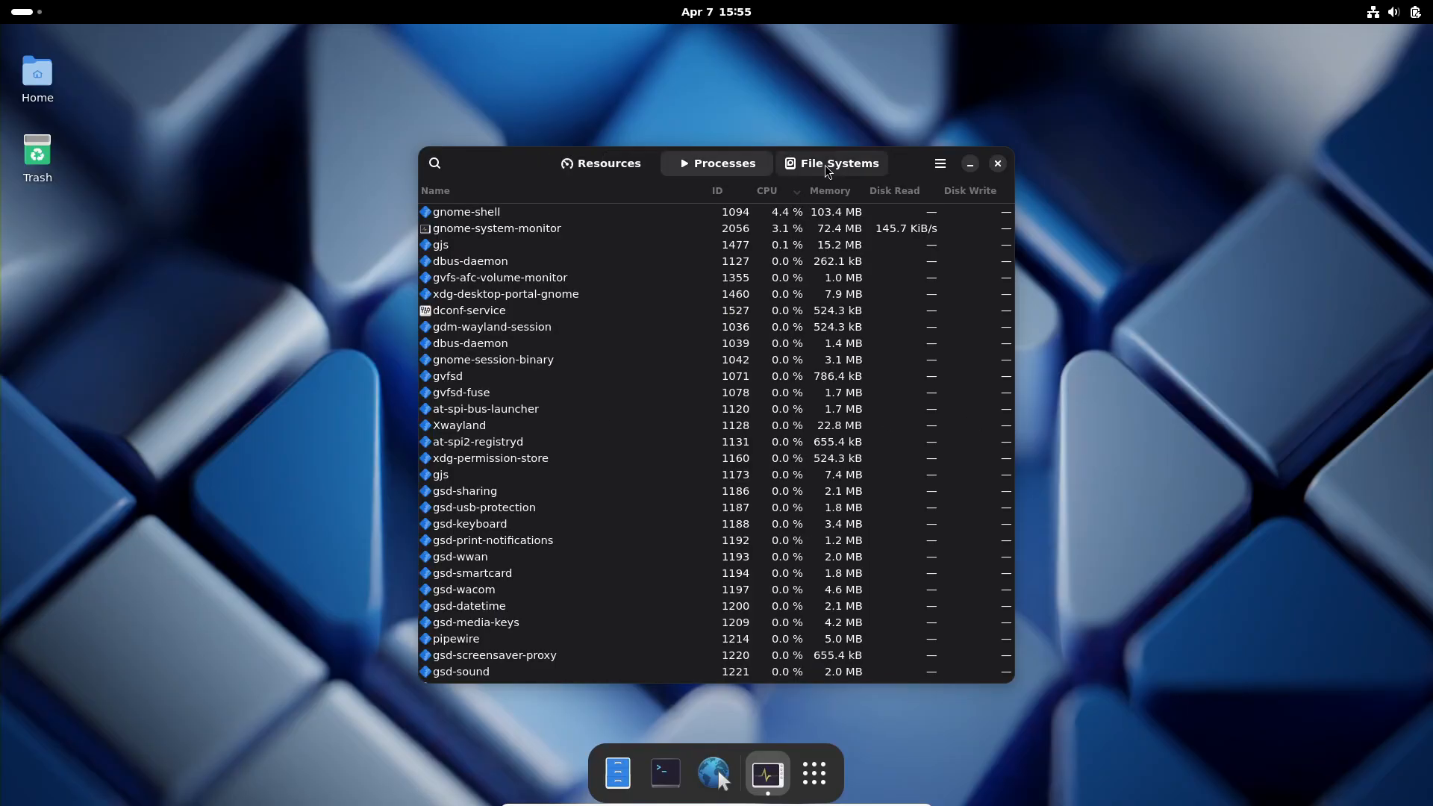
{"action": "left_click", "coordinate": [840, 162]}
{"action": "left_click", "coordinate": [609, 163]}
{"action": "left_click", "coordinate": [997, 163]}
{"action": "left_click", "coordinate": [815, 773]}
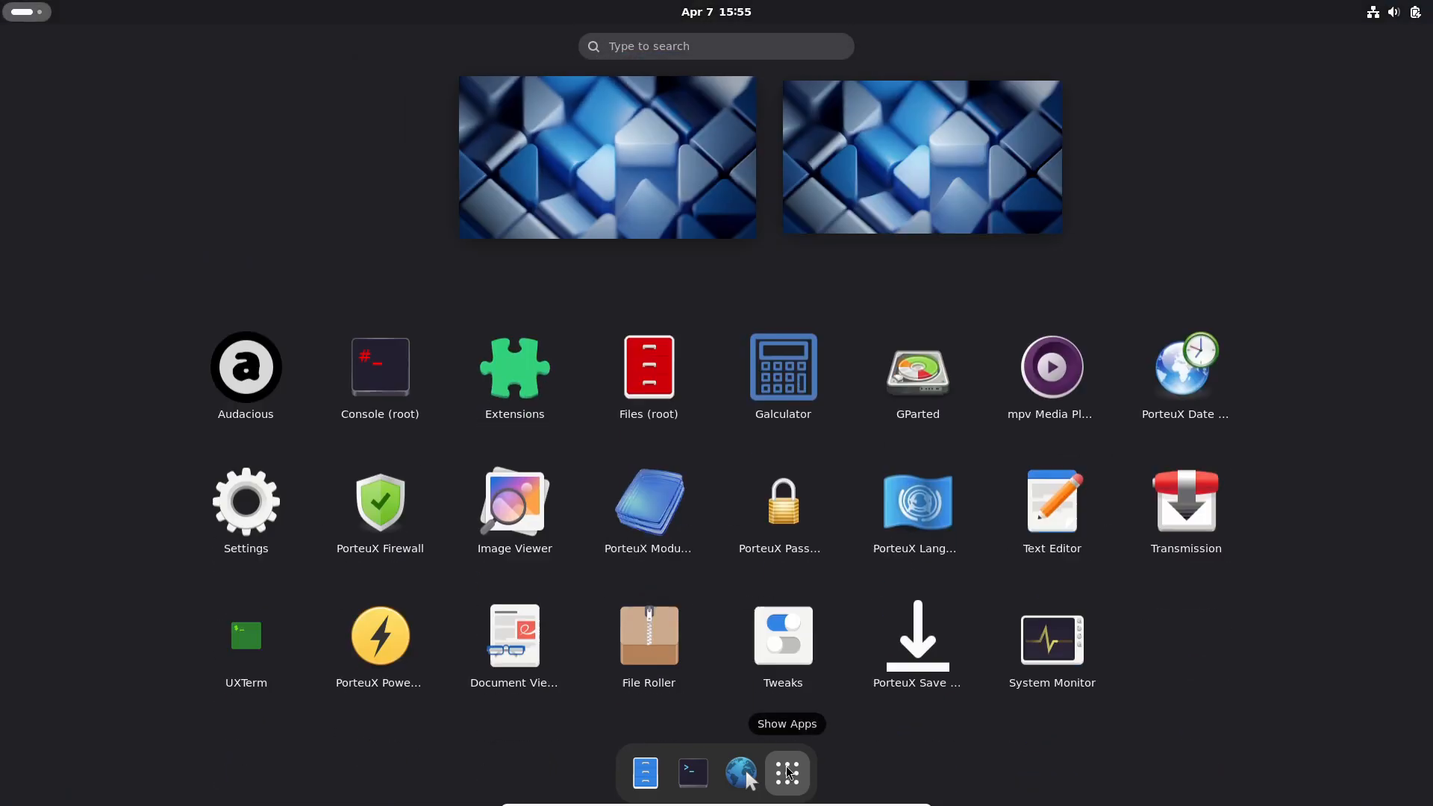
Launch PorteuX App Store and submit the root password in the Authenticate dialog.
{"action": "left_click", "coordinate": [914, 595]}
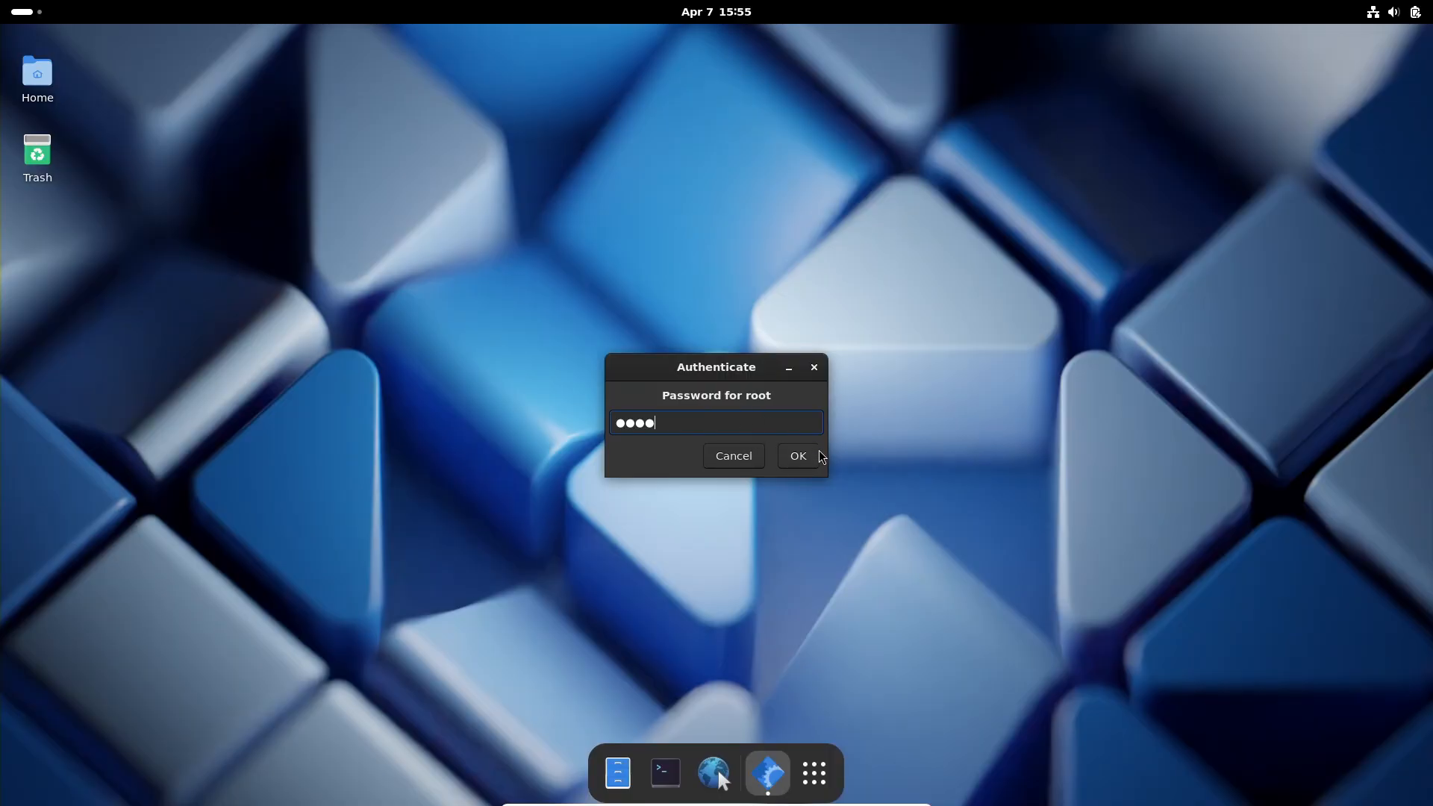
{"action": "left_click", "coordinate": [798, 456]}
{"action": "left_click", "coordinate": [800, 456]}
{"action": "left_click", "coordinate": [814, 368]}
{"action": "left_click", "coordinate": [814, 773]}
{"action": "key", "text": "Return"}
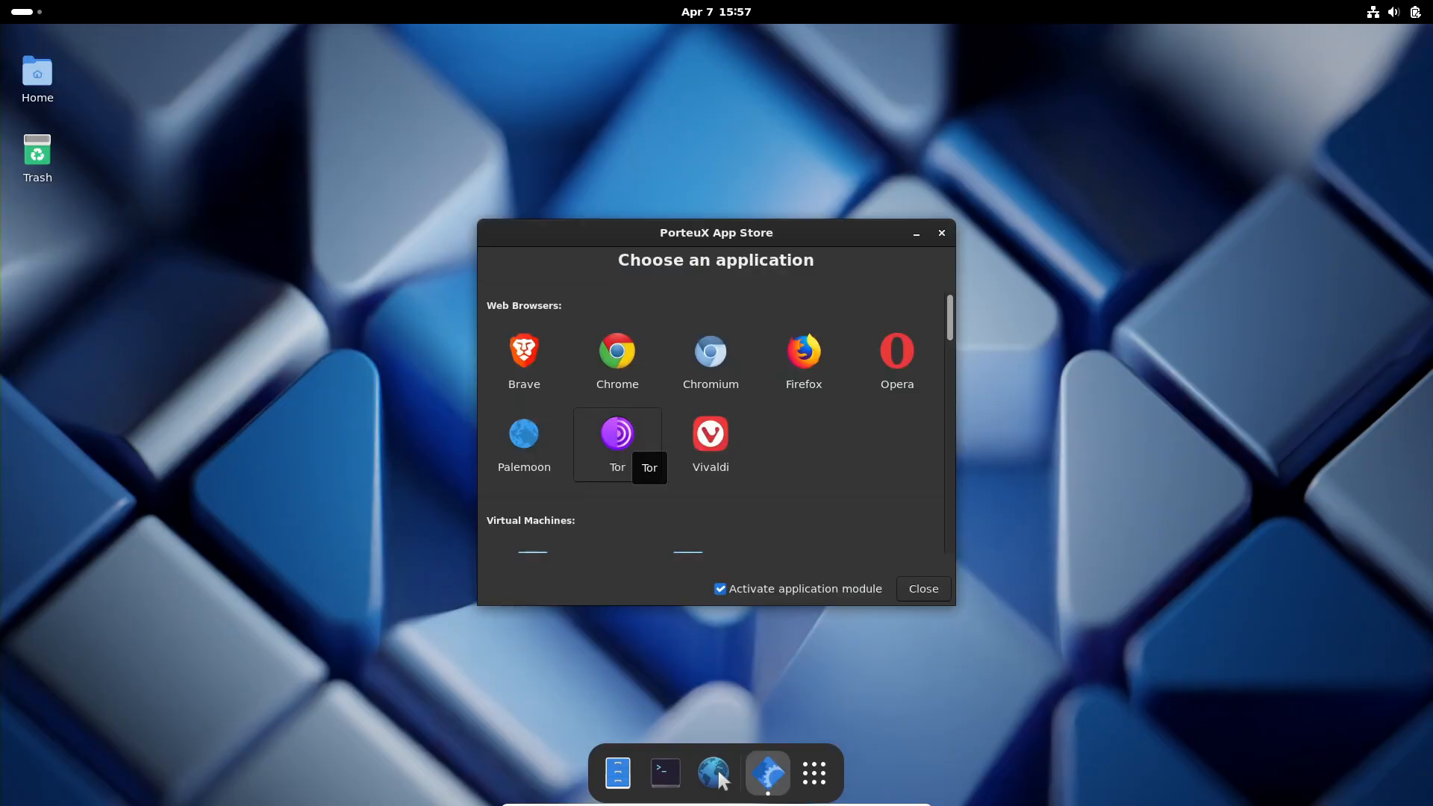
{"action": "scroll", "coordinate": [695, 392], "scroll_direction": "down", "scroll_amount": 3}
{"action": "scroll", "coordinate": [772, 437], "scroll_direction": "down", "scroll_amount": 2}
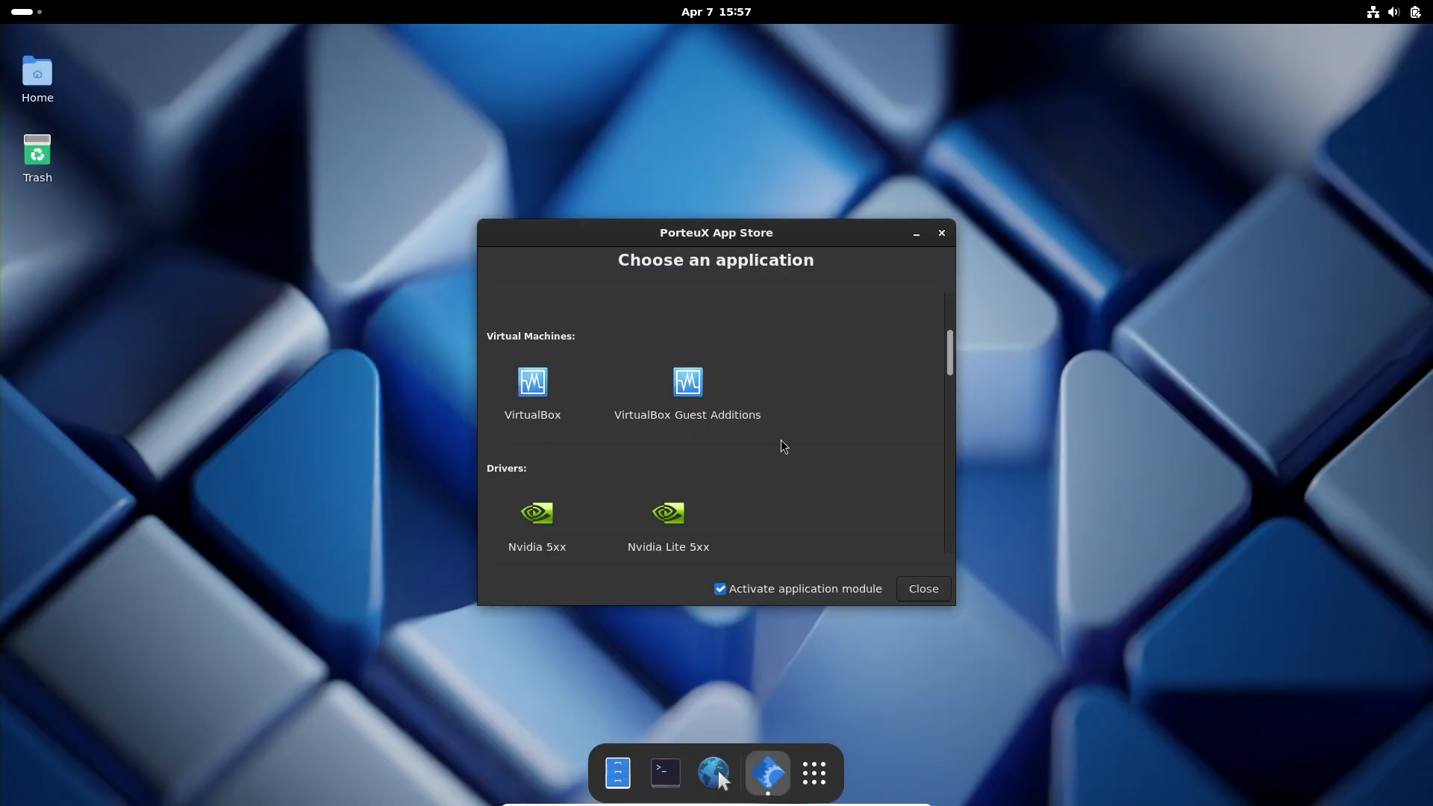
{"action": "scroll", "coordinate": [839, 437], "scroll_direction": "down", "scroll_amount": 2}
{"action": "scroll", "coordinate": [850, 440], "scroll_direction": "down", "scroll_amount": 2}
{"action": "scroll", "coordinate": [835, 468], "scroll_direction": "down", "scroll_amount": 2}
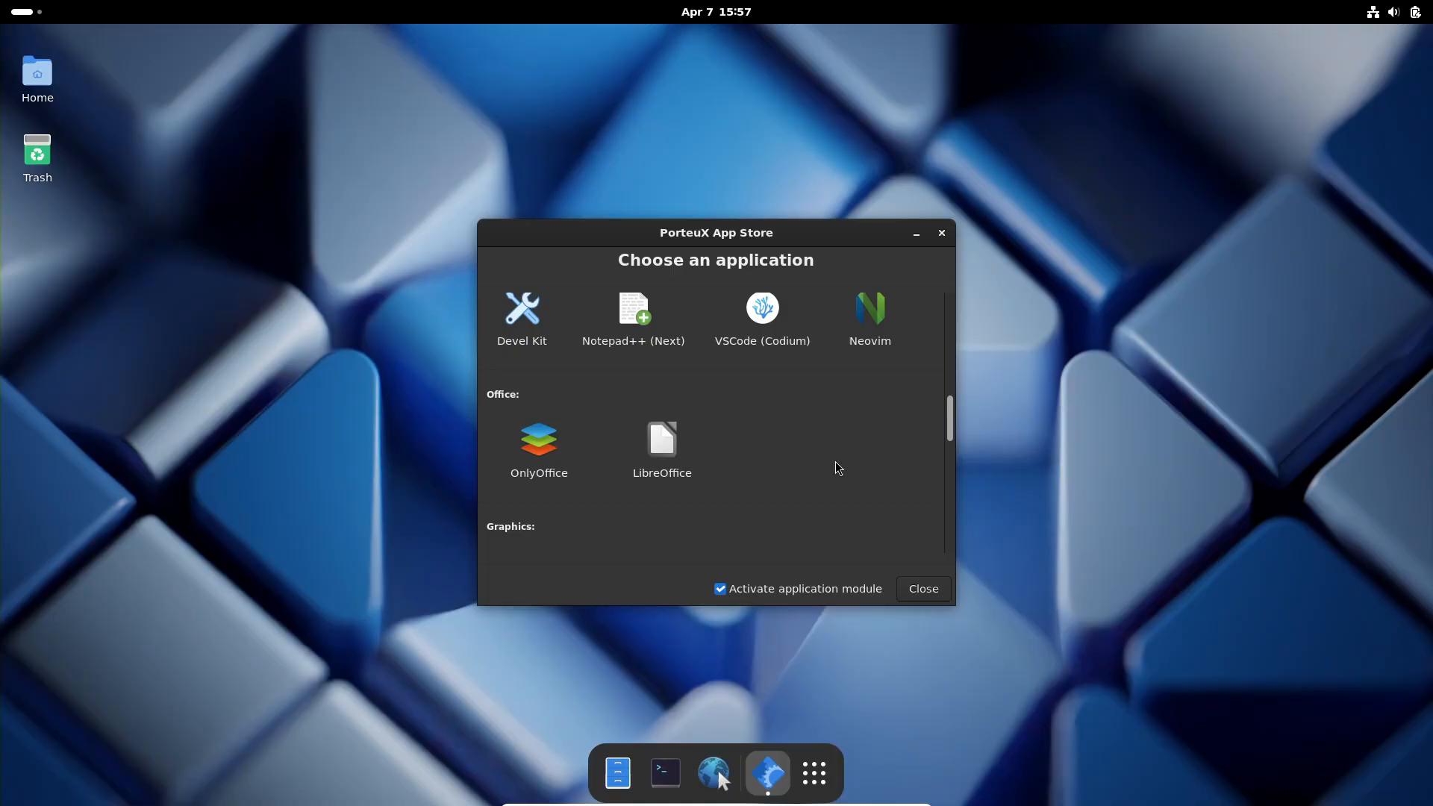
{"action": "scroll", "coordinate": [835, 468], "scroll_direction": "down", "scroll_amount": 2}
{"action": "scroll", "coordinate": [835, 468], "scroll_direction": "down", "scroll_amount": 4}
{"action": "scroll", "coordinate": [836, 467], "scroll_direction": "down", "scroll_amount": 2}
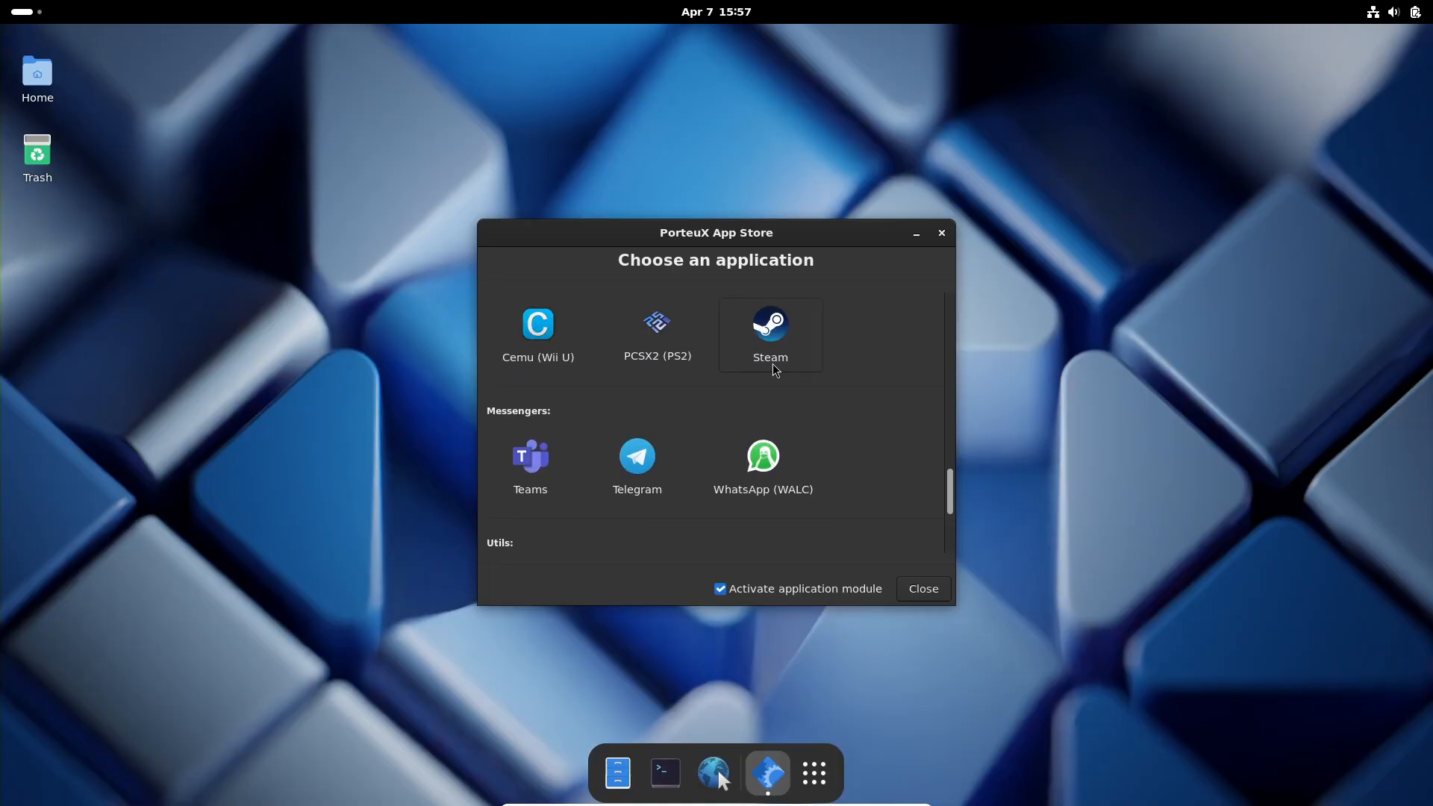
{"action": "scroll", "coordinate": [772, 347], "scroll_direction": "down", "scroll_amount": 2}
{"action": "scroll", "coordinate": [739, 381], "scroll_direction": "down", "scroll_amount": 2}
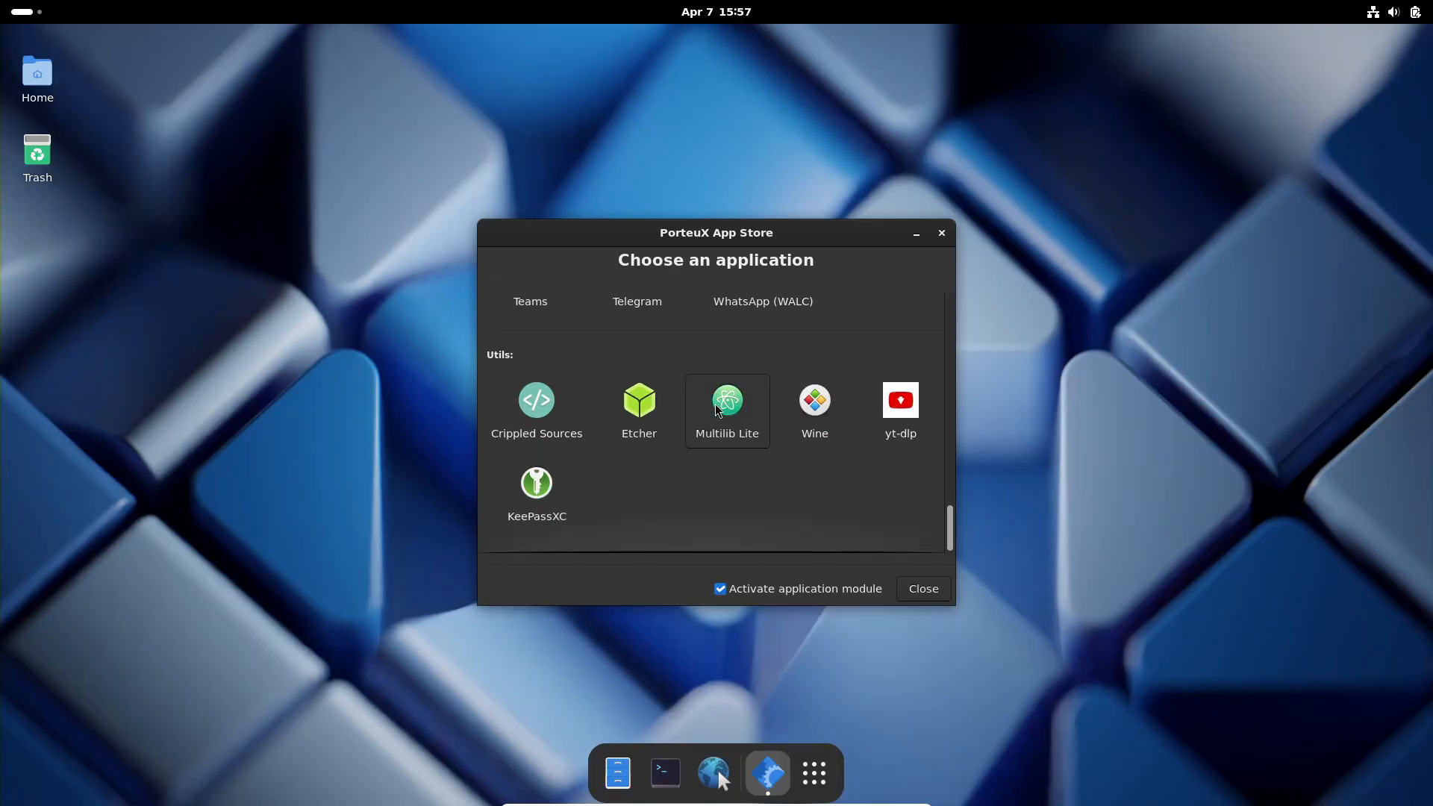
{"action": "scroll", "coordinate": [717, 401], "scroll_direction": "up", "scroll_amount": 4}
{"action": "scroll", "coordinate": [717, 437], "scroll_direction": "up", "scroll_amount": 4}
{"action": "scroll", "coordinate": [720, 439], "scroll_direction": "up", "scroll_amount": 3}
{"action": "scroll", "coordinate": [719, 441], "scroll_direction": "up", "scroll_amount": 1}
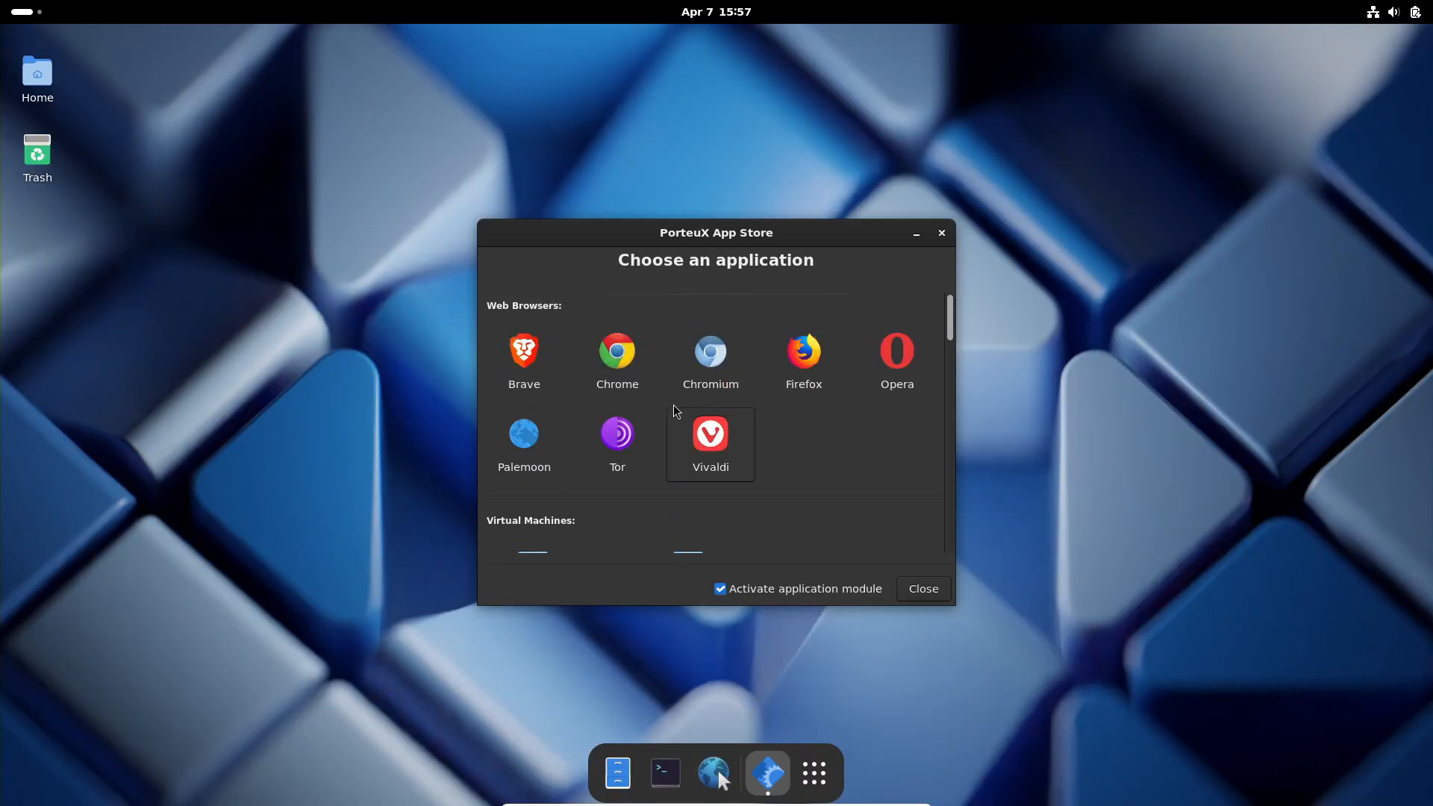
Download Firefox with the stable channel and en-US language.
{"action": "left_click", "coordinate": [804, 352]}
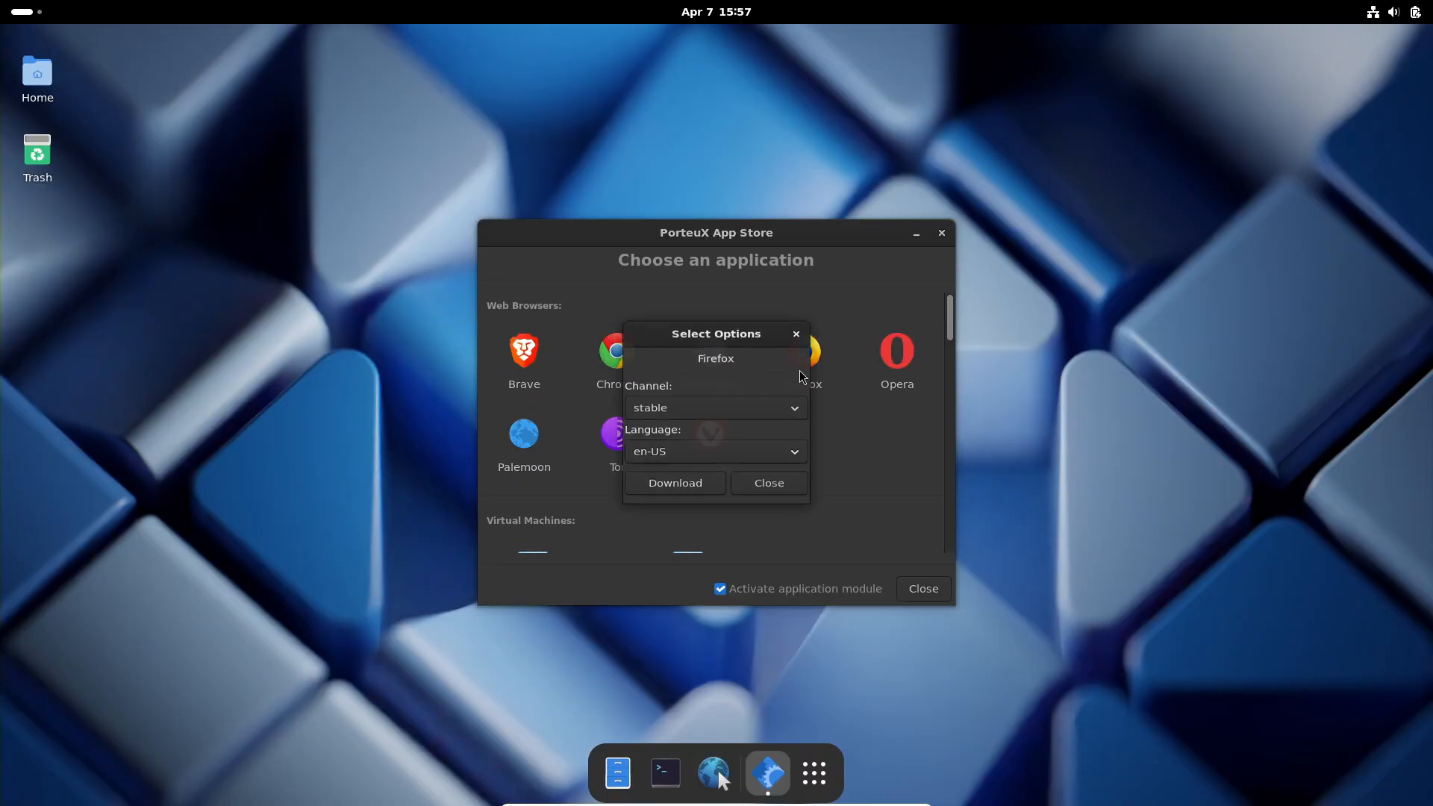
{"action": "left_click", "coordinate": [687, 488]}
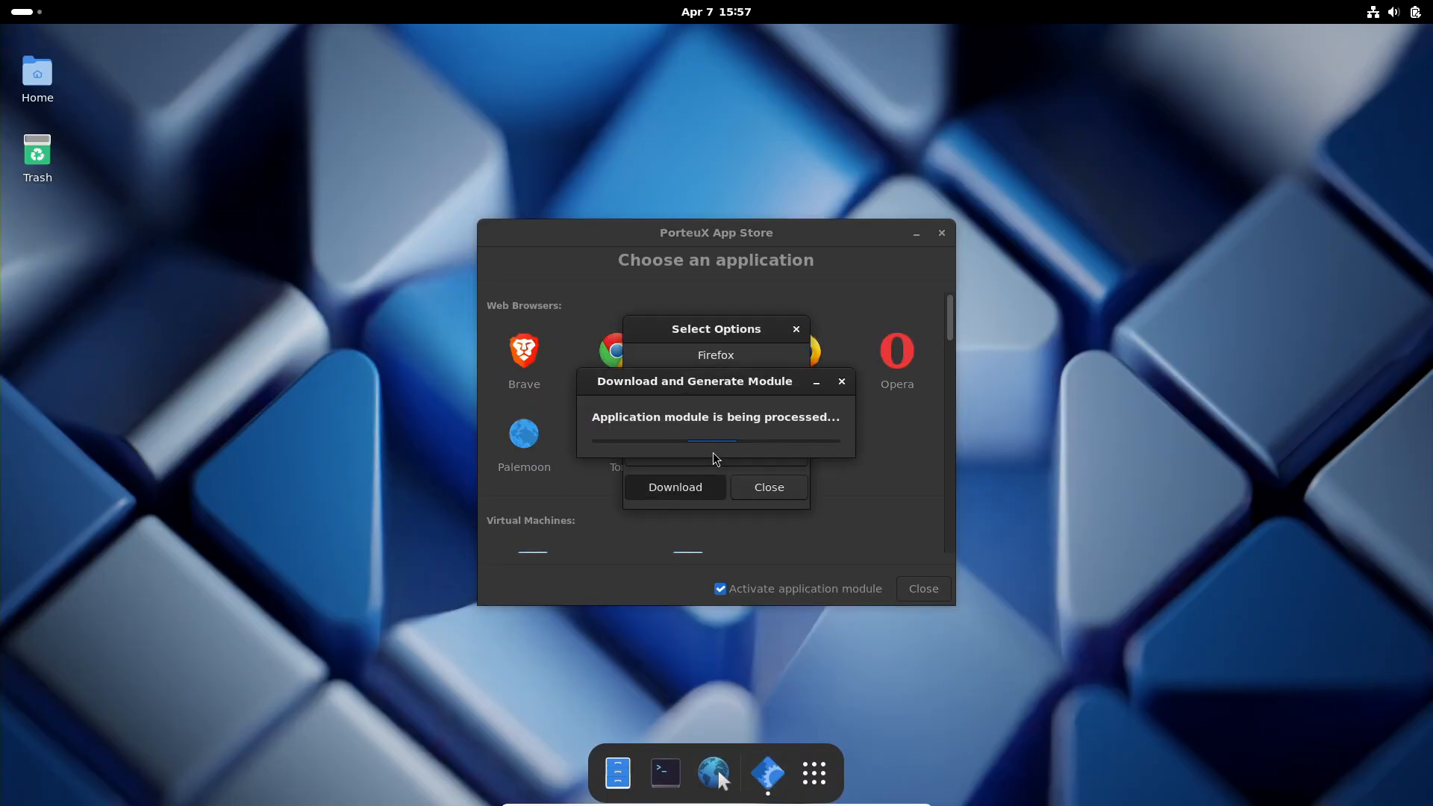